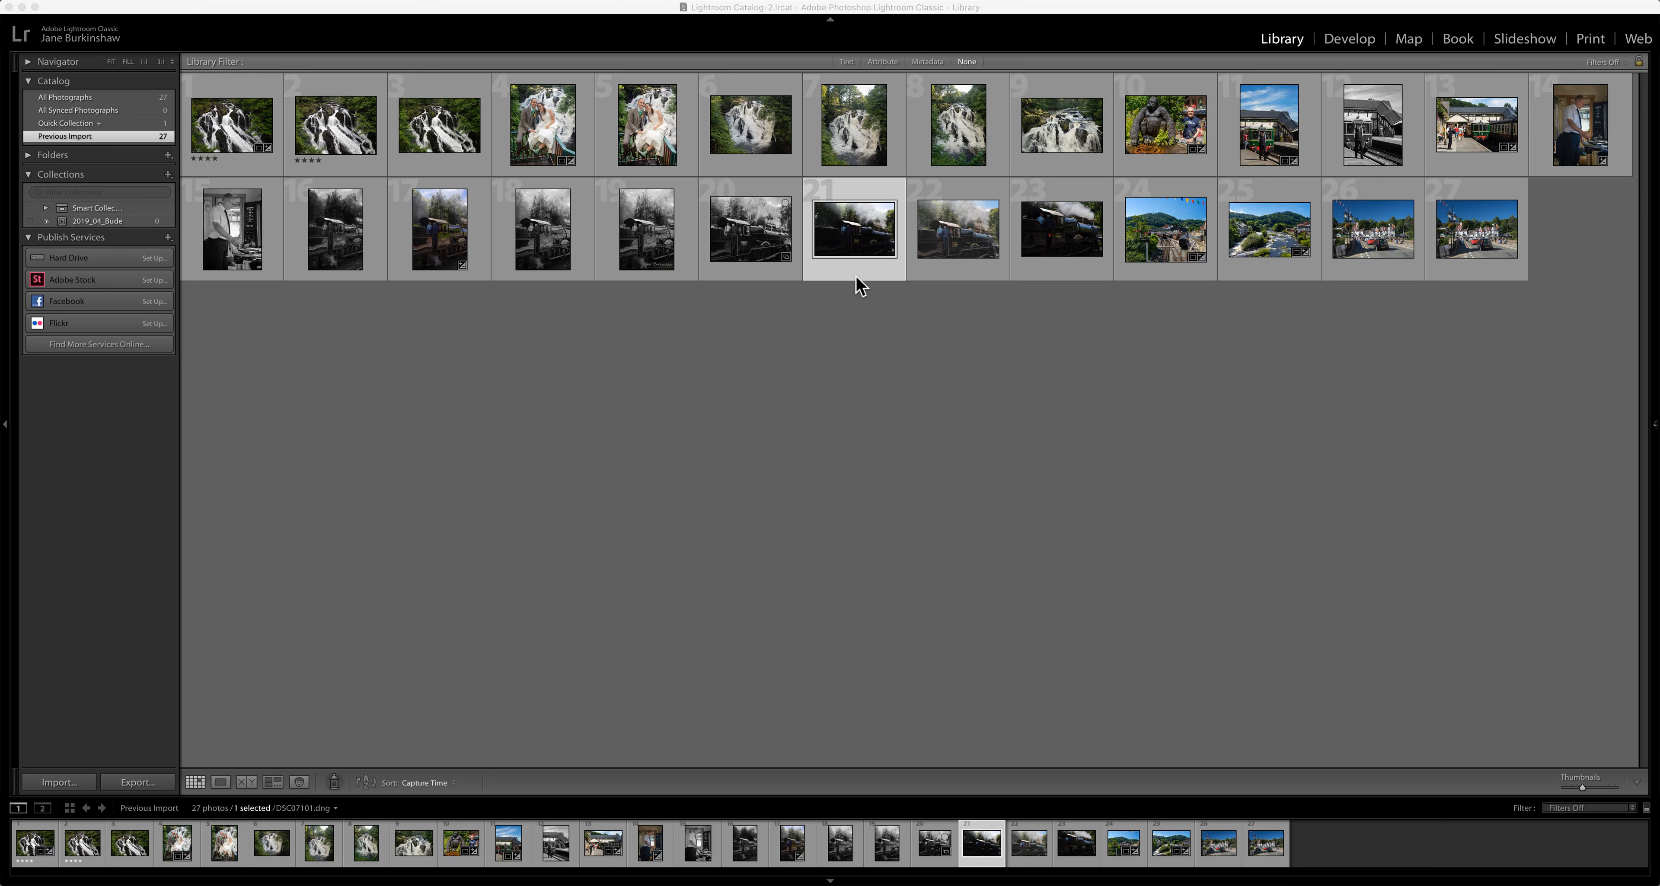
Open the selected locomotive photo in the Develop module and preview the Black & White treatment before returning to Color.
{"action": "left_click", "coordinate": [1349, 39]}
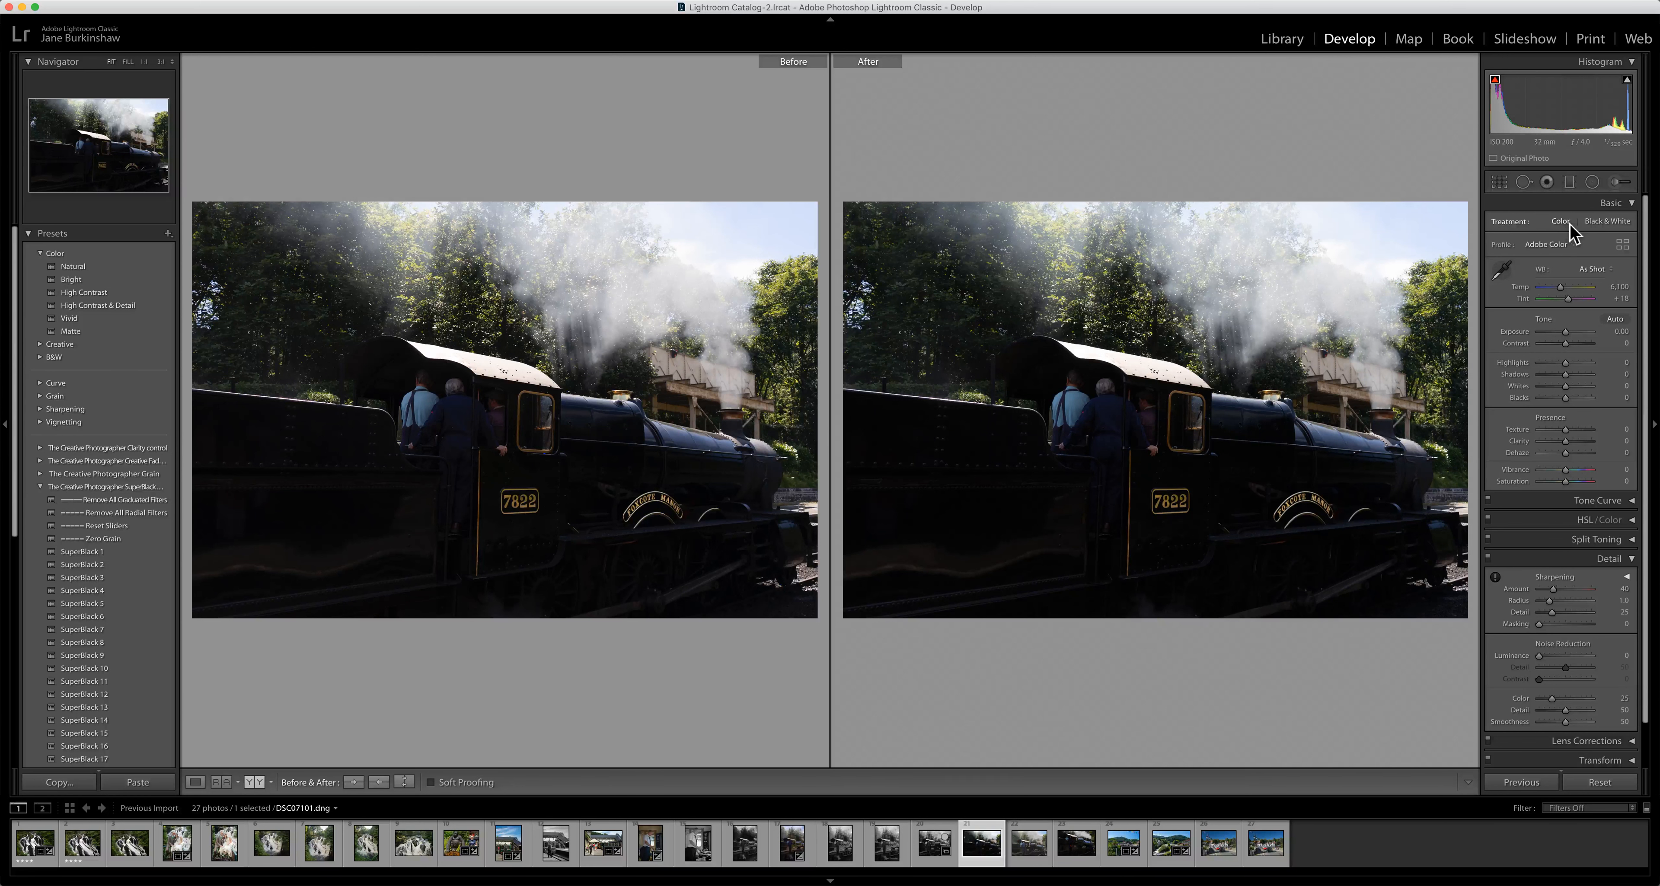
{"action": "left_click", "coordinate": [1610, 224]}
{"action": "left_click", "coordinate": [1567, 221]}
Try the Adobe Landscape, Portrait, Standard and Vivid profiles on the locomotive photo and return to Adobe Color.
{"action": "left_click", "coordinate": [1577, 253]}
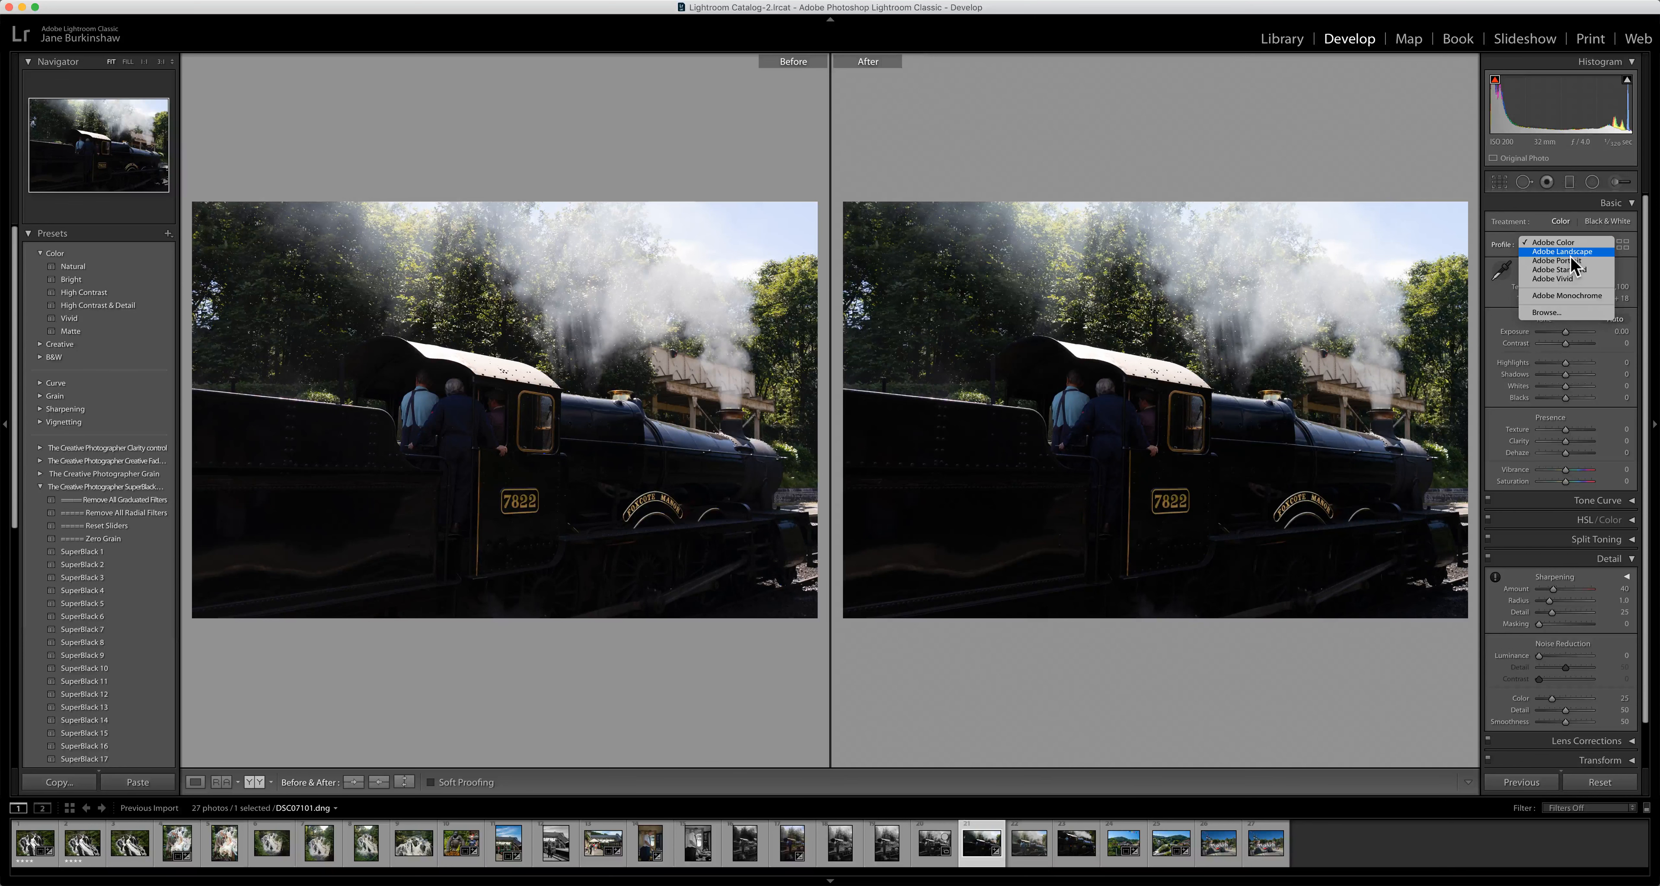
{"action": "left_click", "coordinate": [1570, 255]}
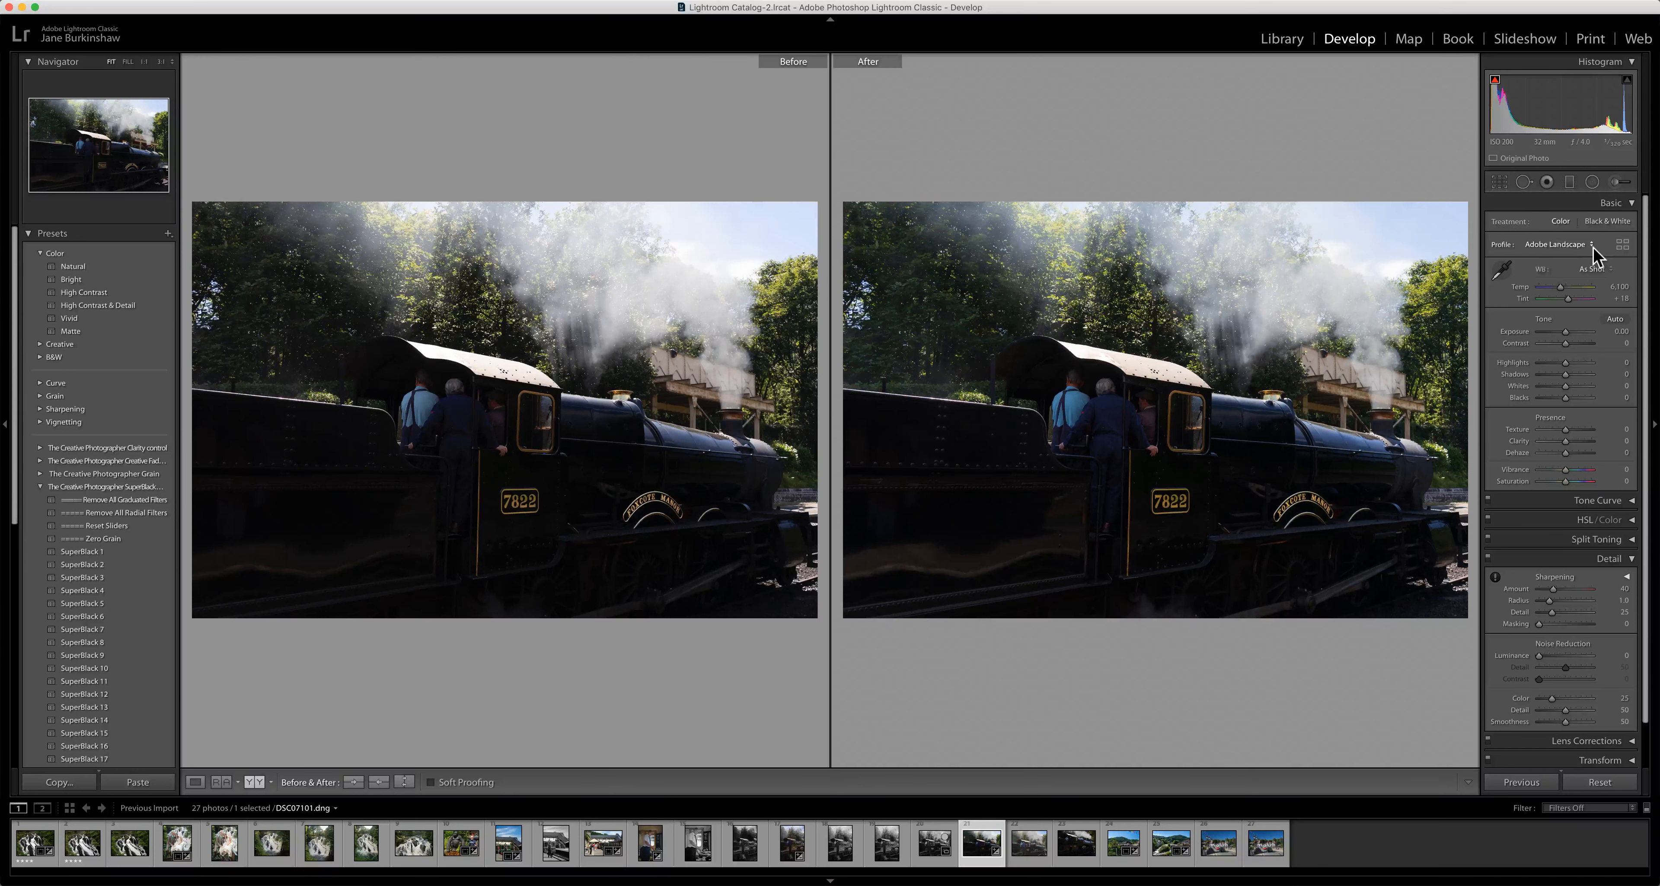
{"action": "left_click", "coordinate": [1596, 250]}
{"action": "left_click", "coordinate": [1578, 256]}
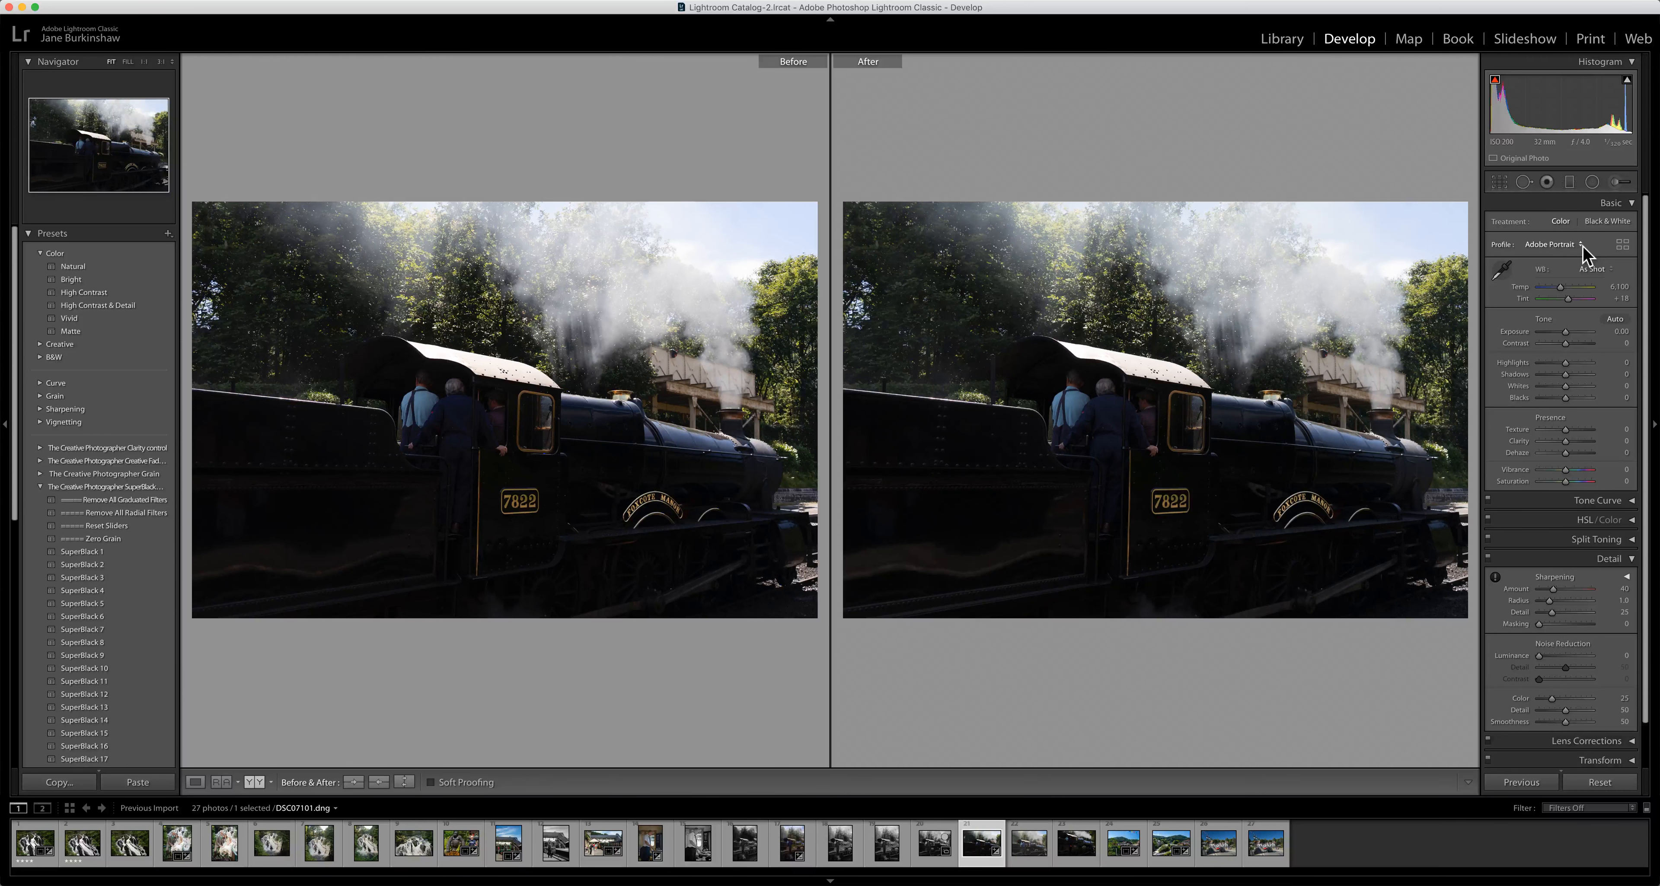
{"action": "left_click", "coordinate": [1582, 247]}
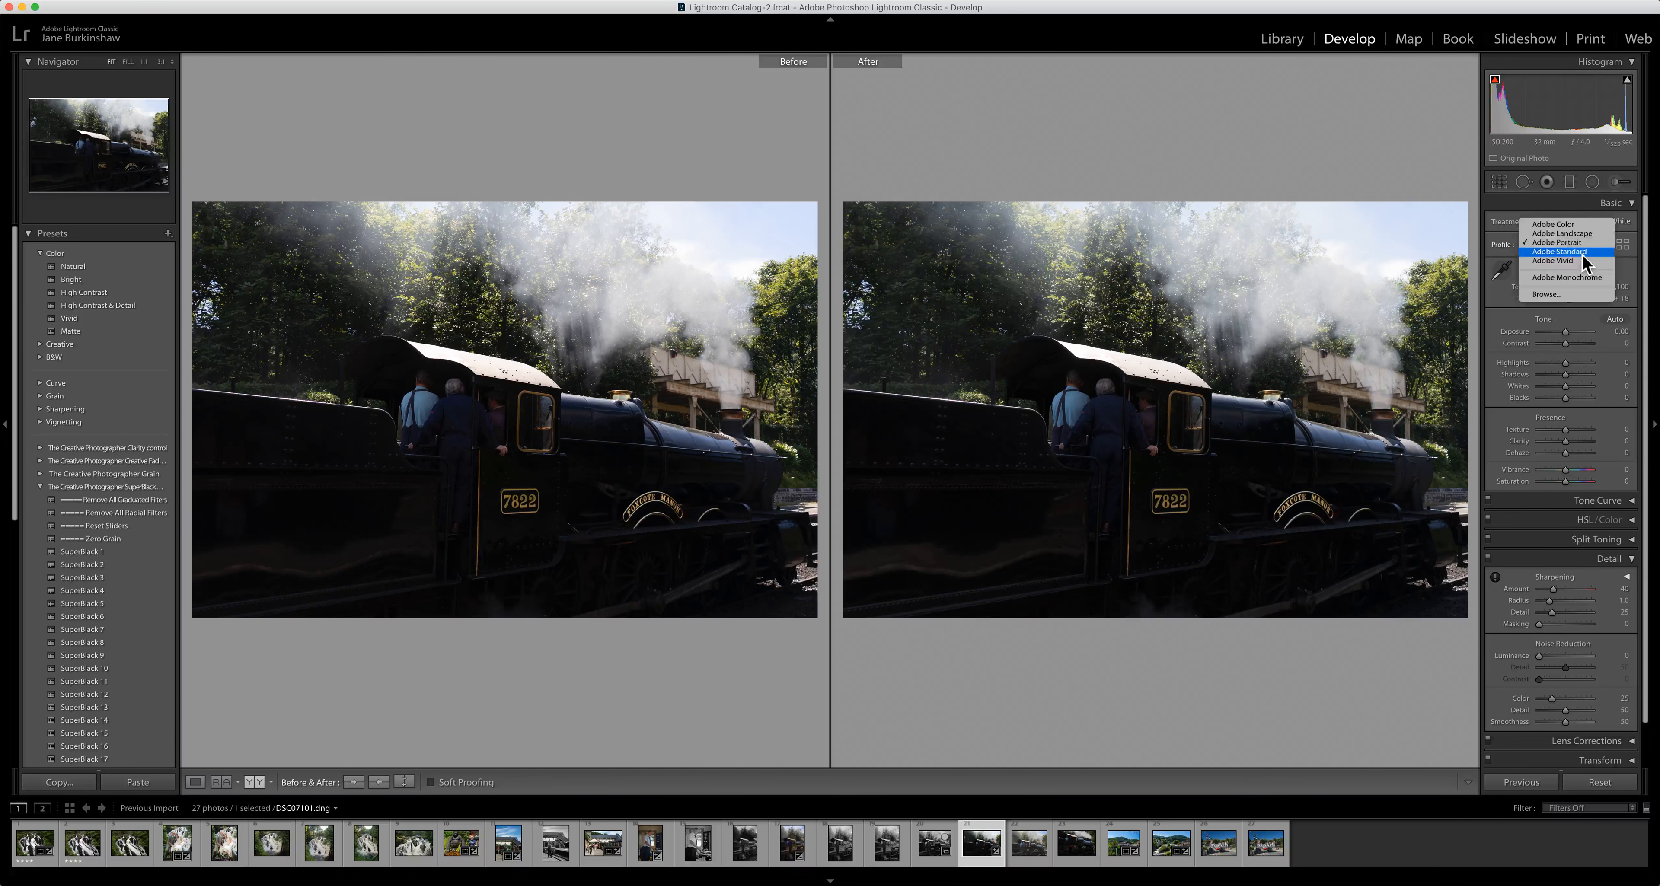
{"action": "left_click", "coordinate": [1582, 252]}
{"action": "left_click", "coordinate": [1589, 246]}
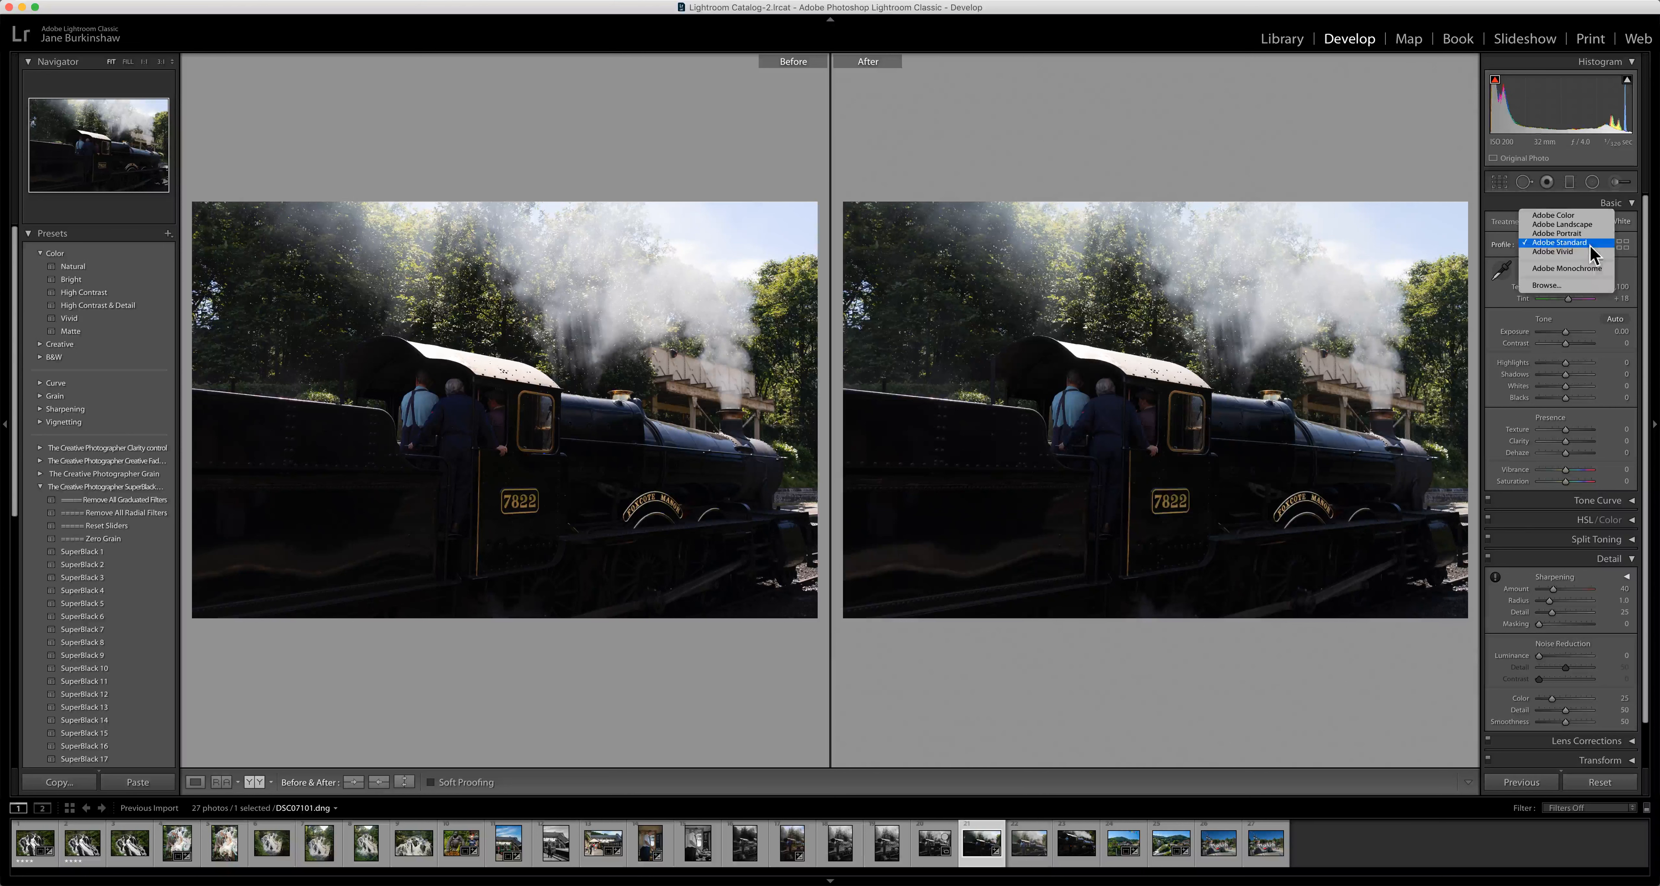
{"action": "left_click", "coordinate": [1575, 253]}
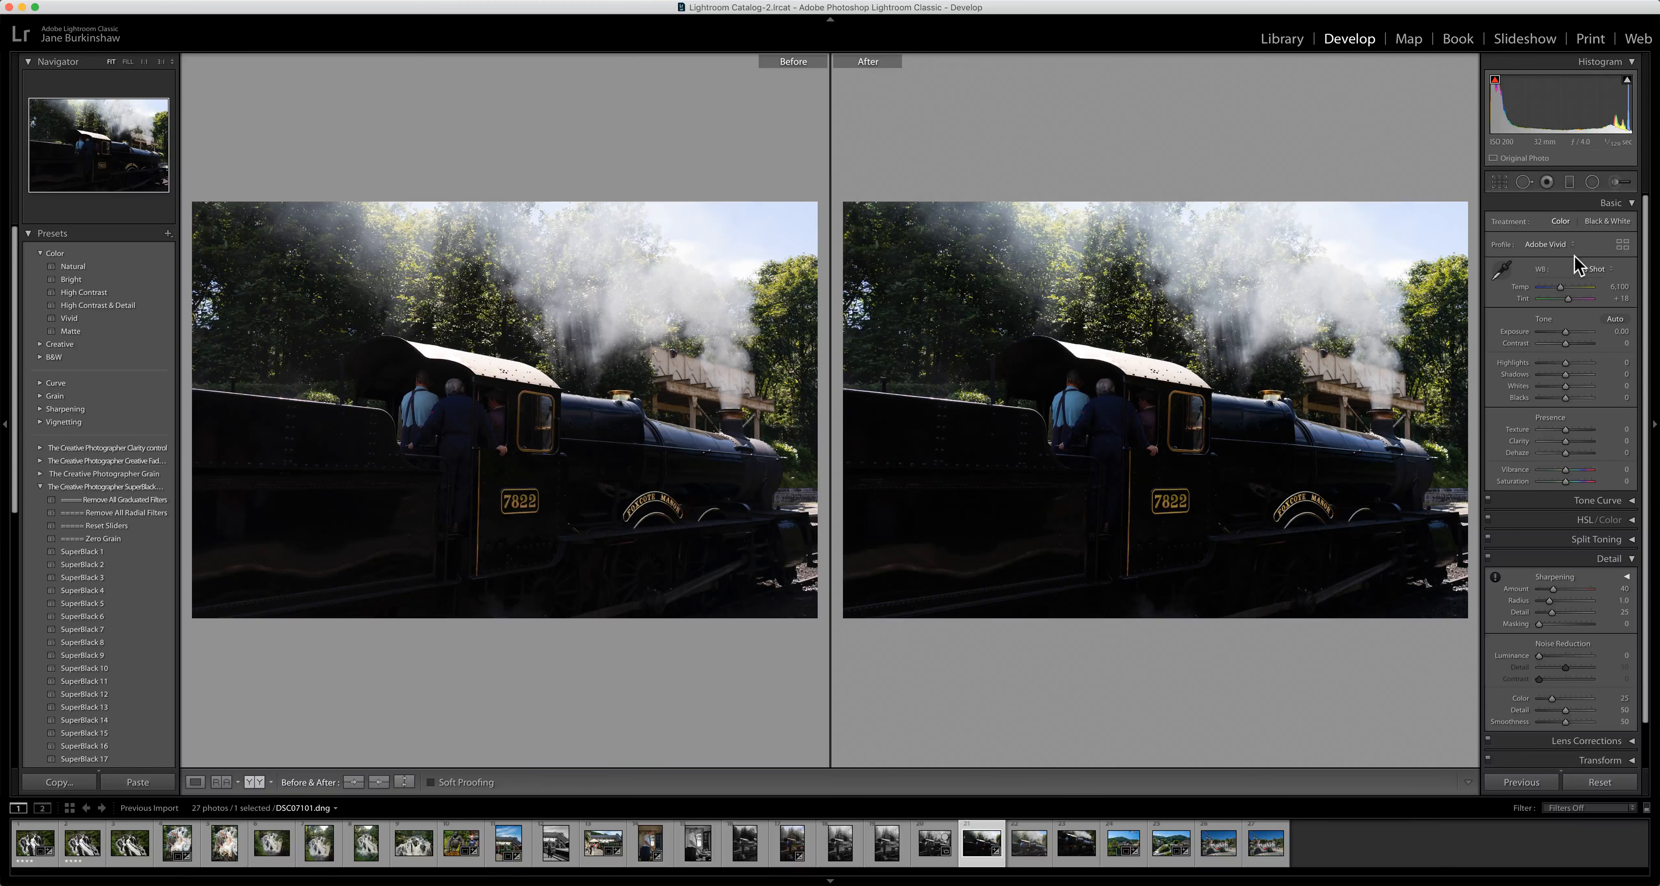
{"action": "left_click", "coordinate": [1575, 244]}
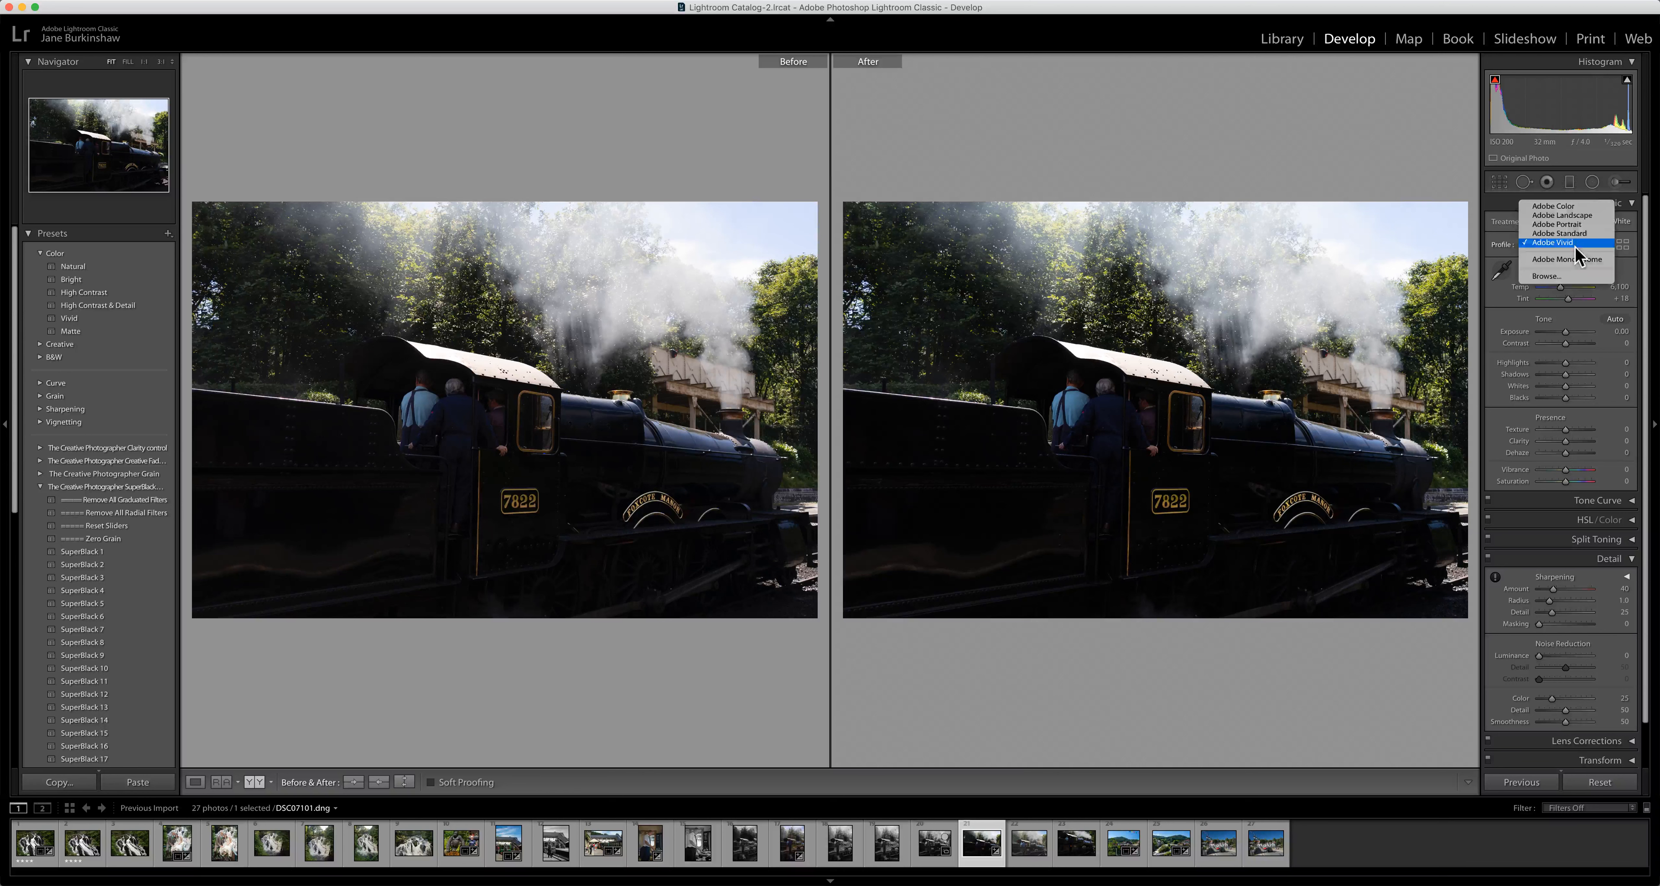
{"action": "left_click", "coordinate": [1559, 207]}
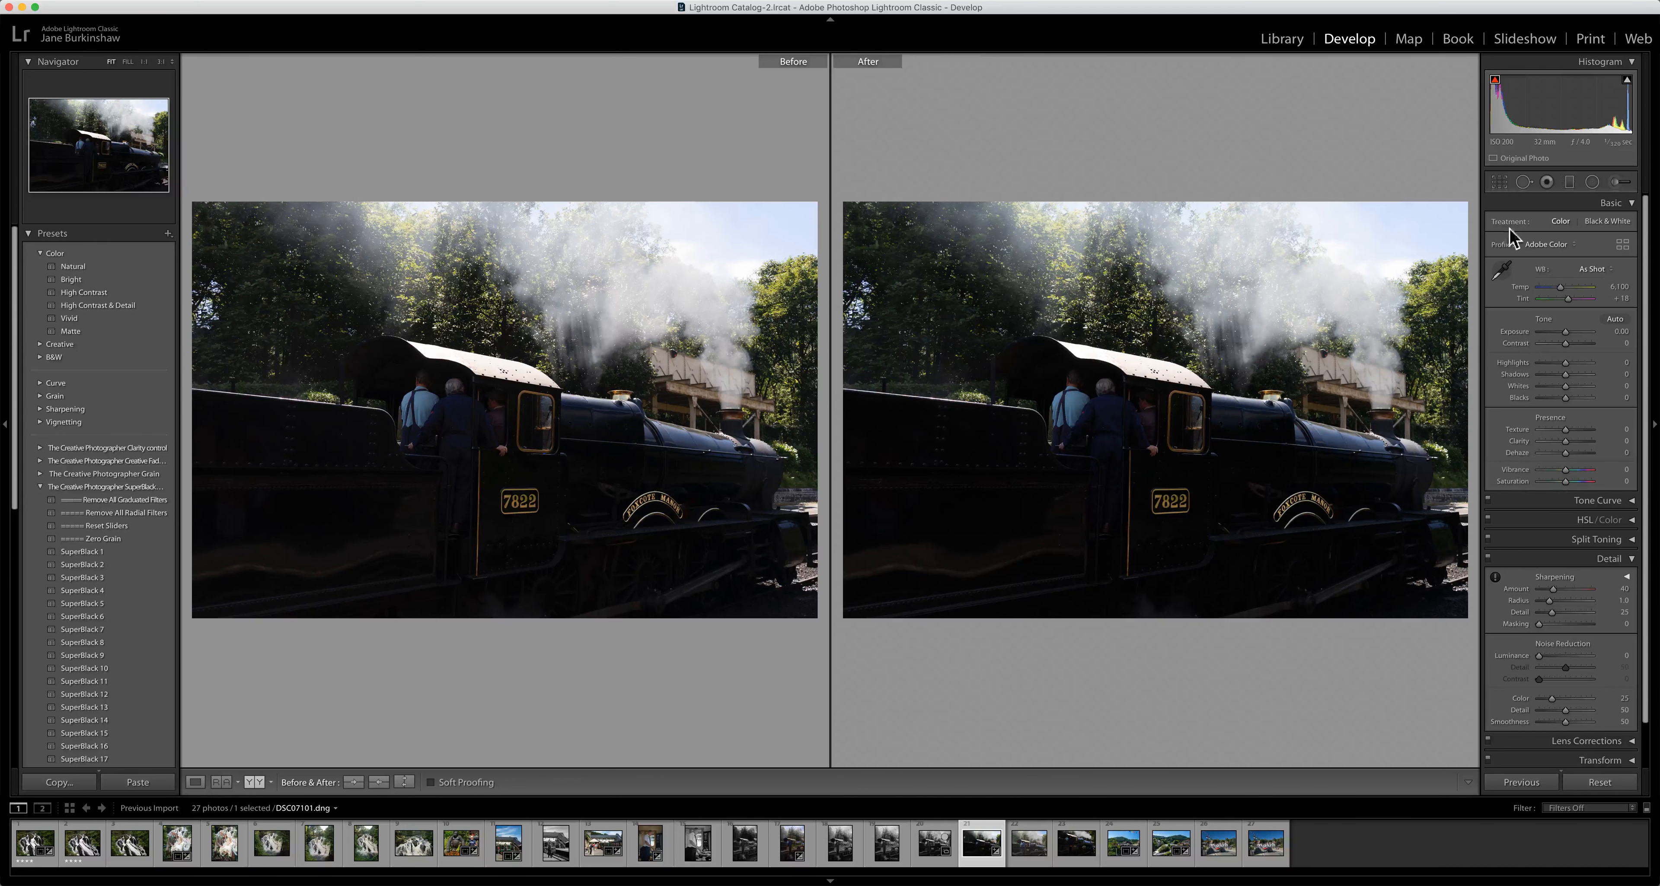
Try out white balance presets on the photo and settle on Cloudy.
{"action": "left_click", "coordinate": [1634, 205]}
{"action": "left_click", "coordinate": [1632, 205]}
{"action": "left_click", "coordinate": [1614, 274]}
{"action": "left_click", "coordinate": [1597, 277]}
{"action": "left_click", "coordinate": [1611, 274]}
{"action": "left_click", "coordinate": [1608, 277]}
{"action": "left_click", "coordinate": [1611, 269]}
{"action": "left_click", "coordinate": [1598, 279]}
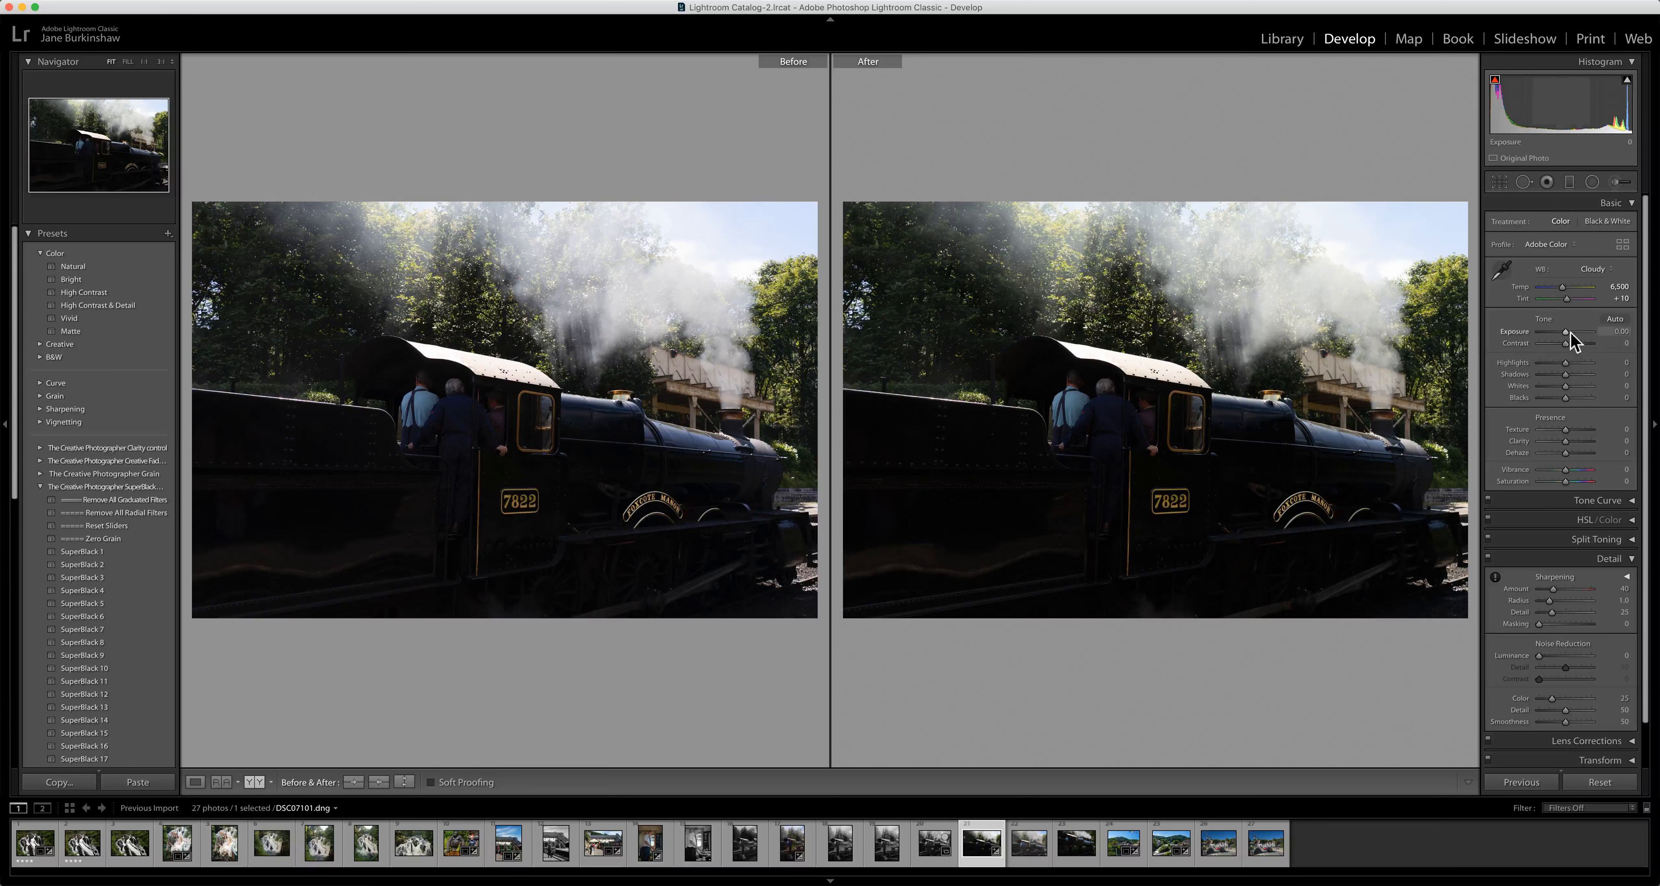
Try a custom temperature and a sampled neutral point for the white balance, and return it to Cloudy.
{"action": "mouse_move", "coordinate": [1566, 292]}
{"action": "left_mouse_down"}
{"action": "mouse_move", "coordinate": [1553, 289]}
{"action": "mouse_move", "coordinate": [1569, 297]}
{"action": "left_mouse_up"}
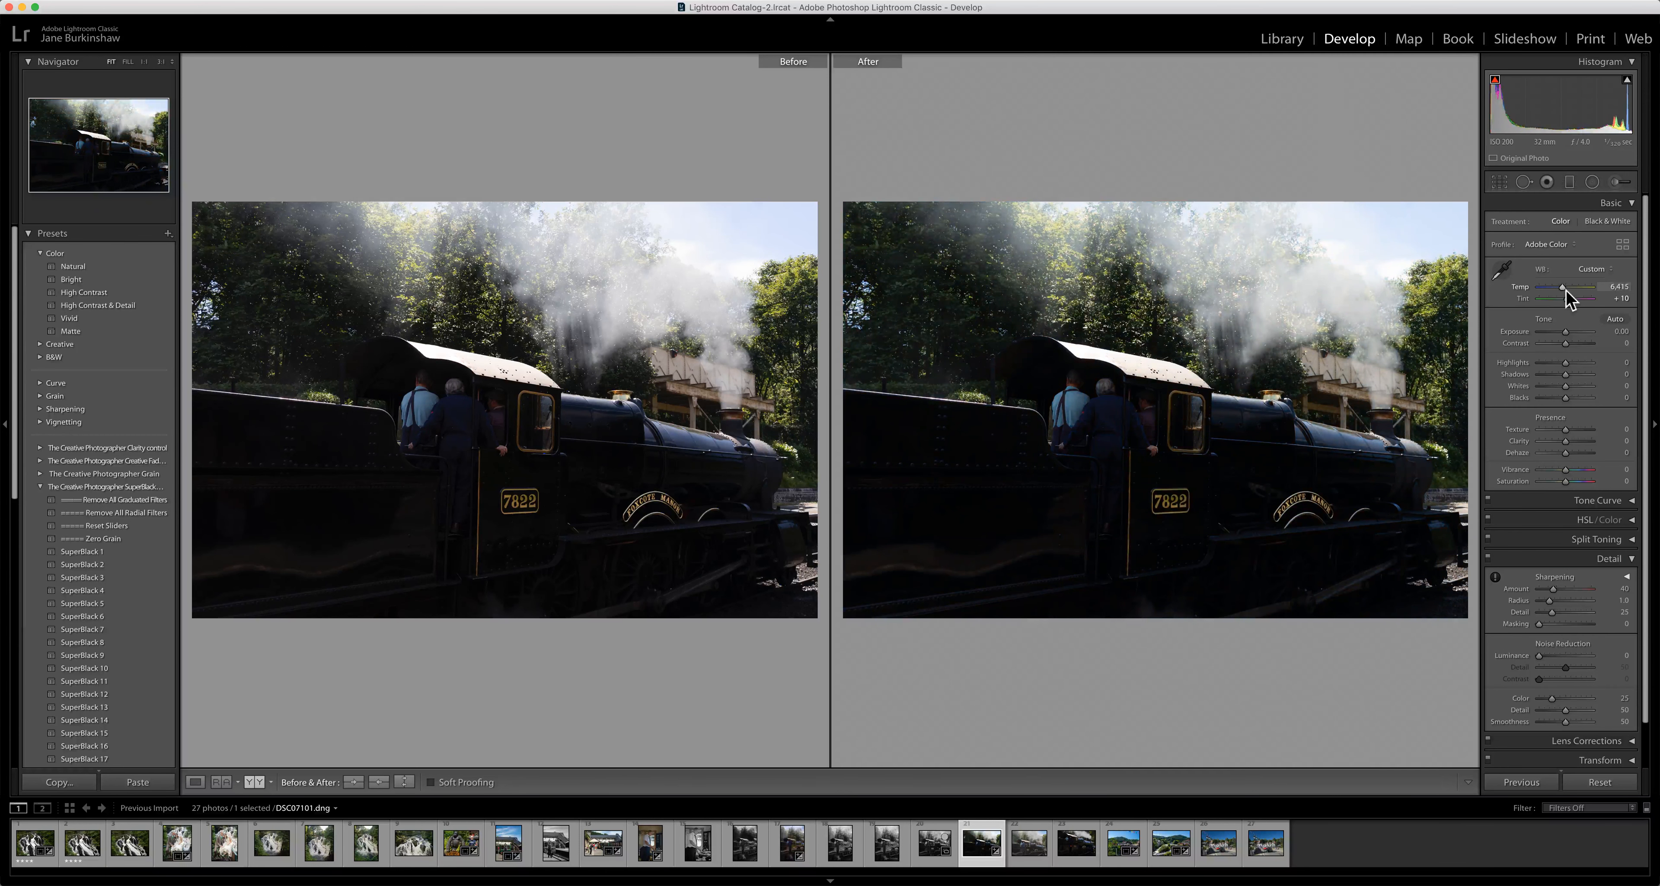
{"action": "left_click", "coordinate": [1503, 276]}
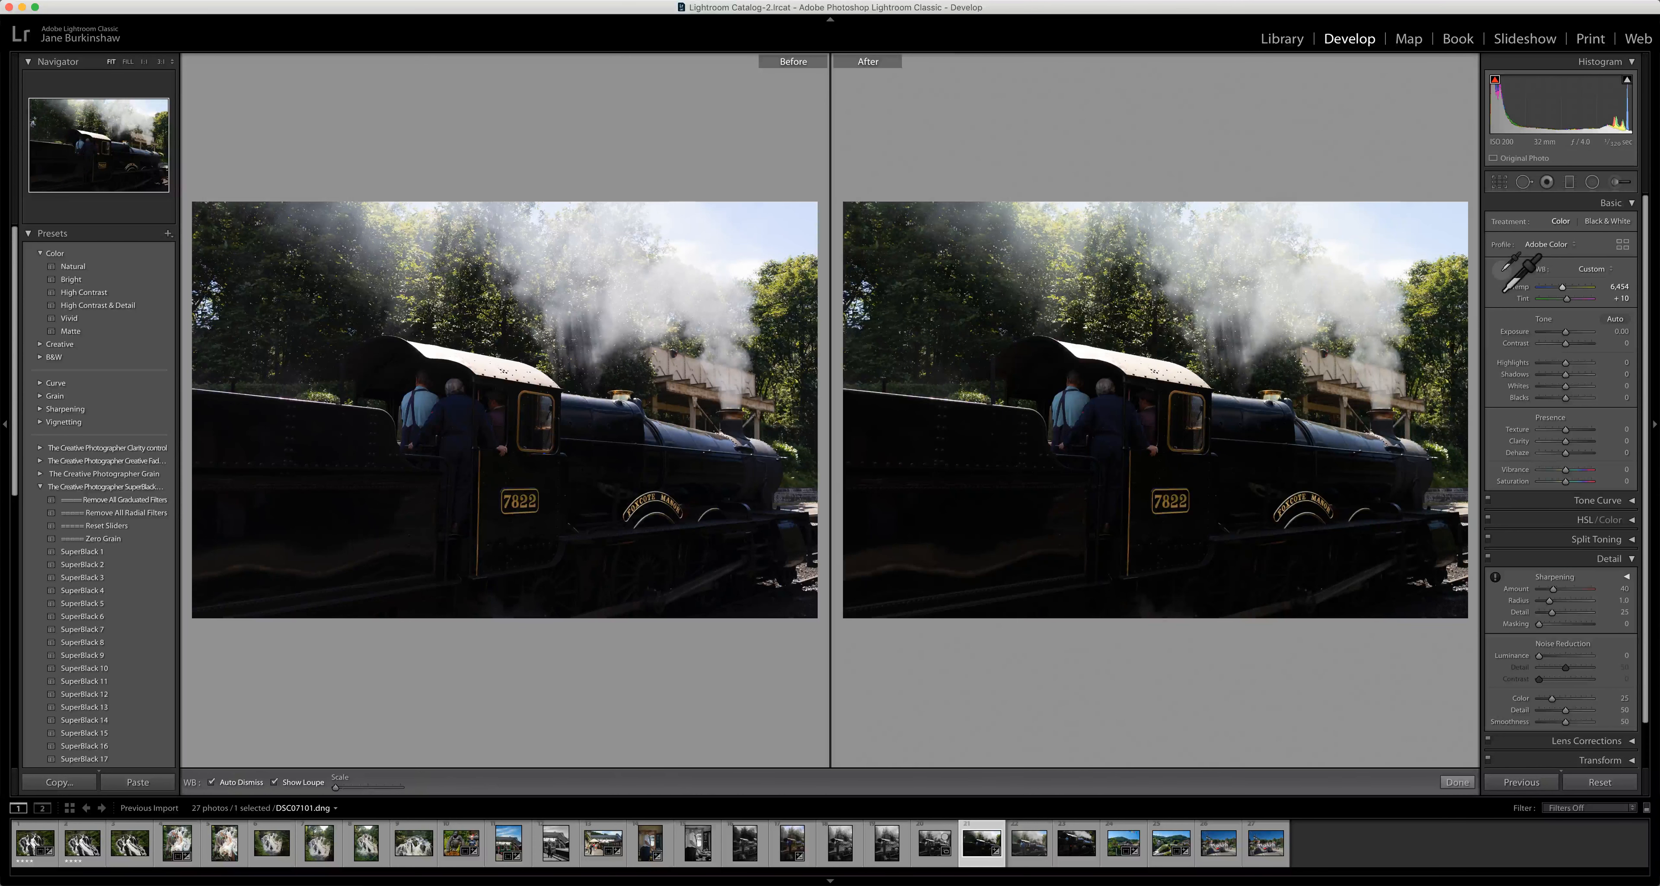
{"action": "left_click", "coordinate": [1442, 513]}
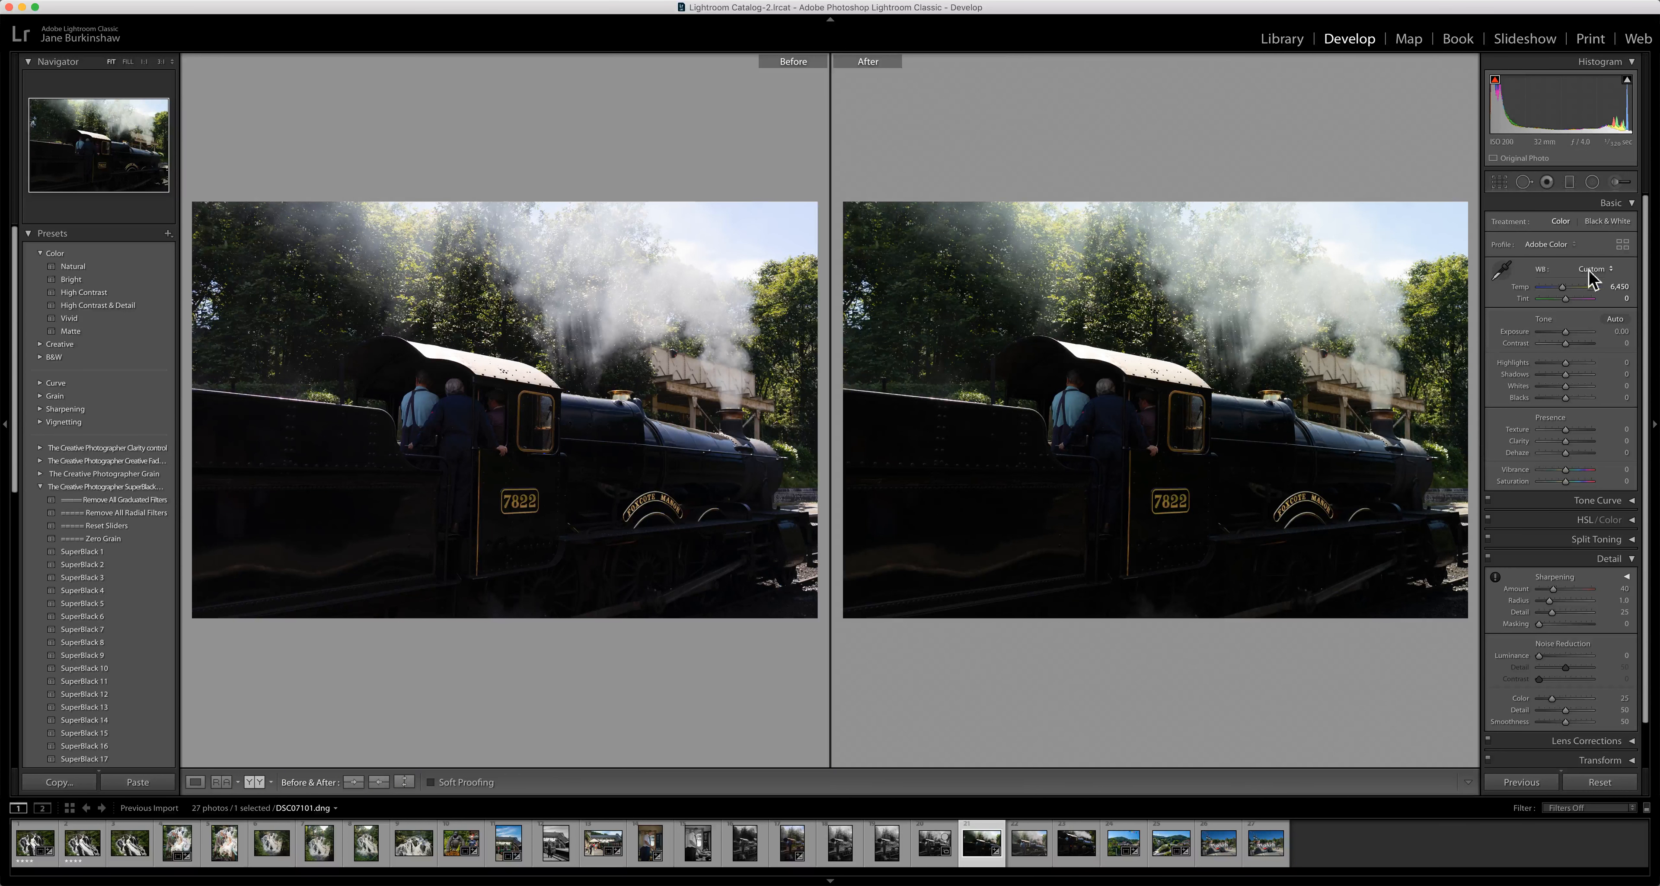
{"action": "left_click", "coordinate": [1616, 270]}
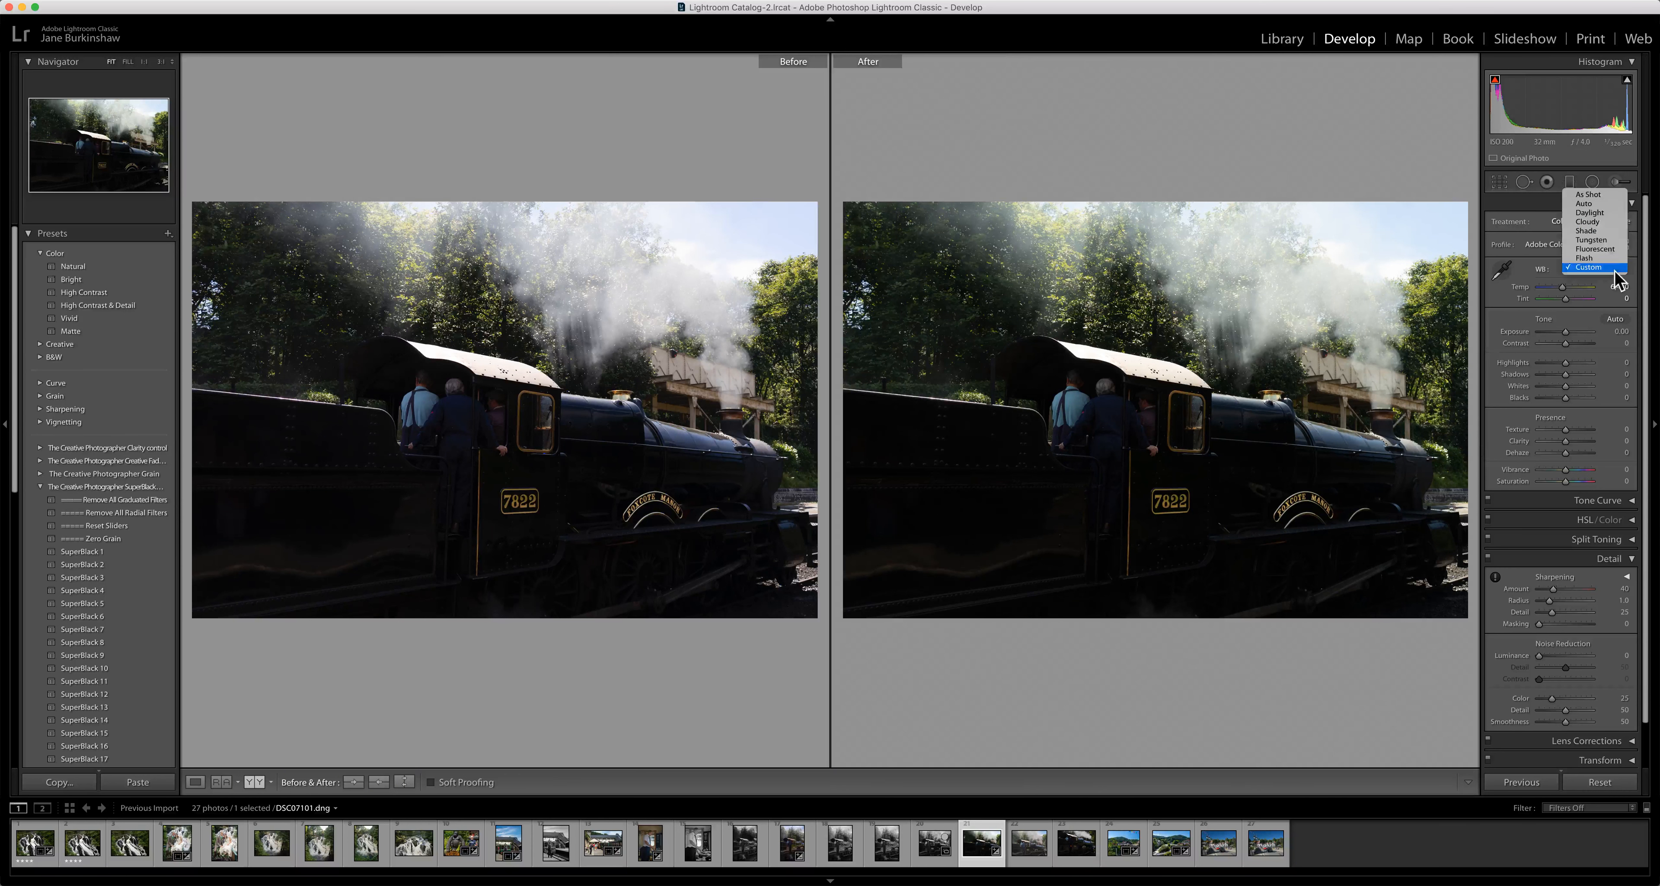
{"action": "left_click", "coordinate": [1590, 221]}
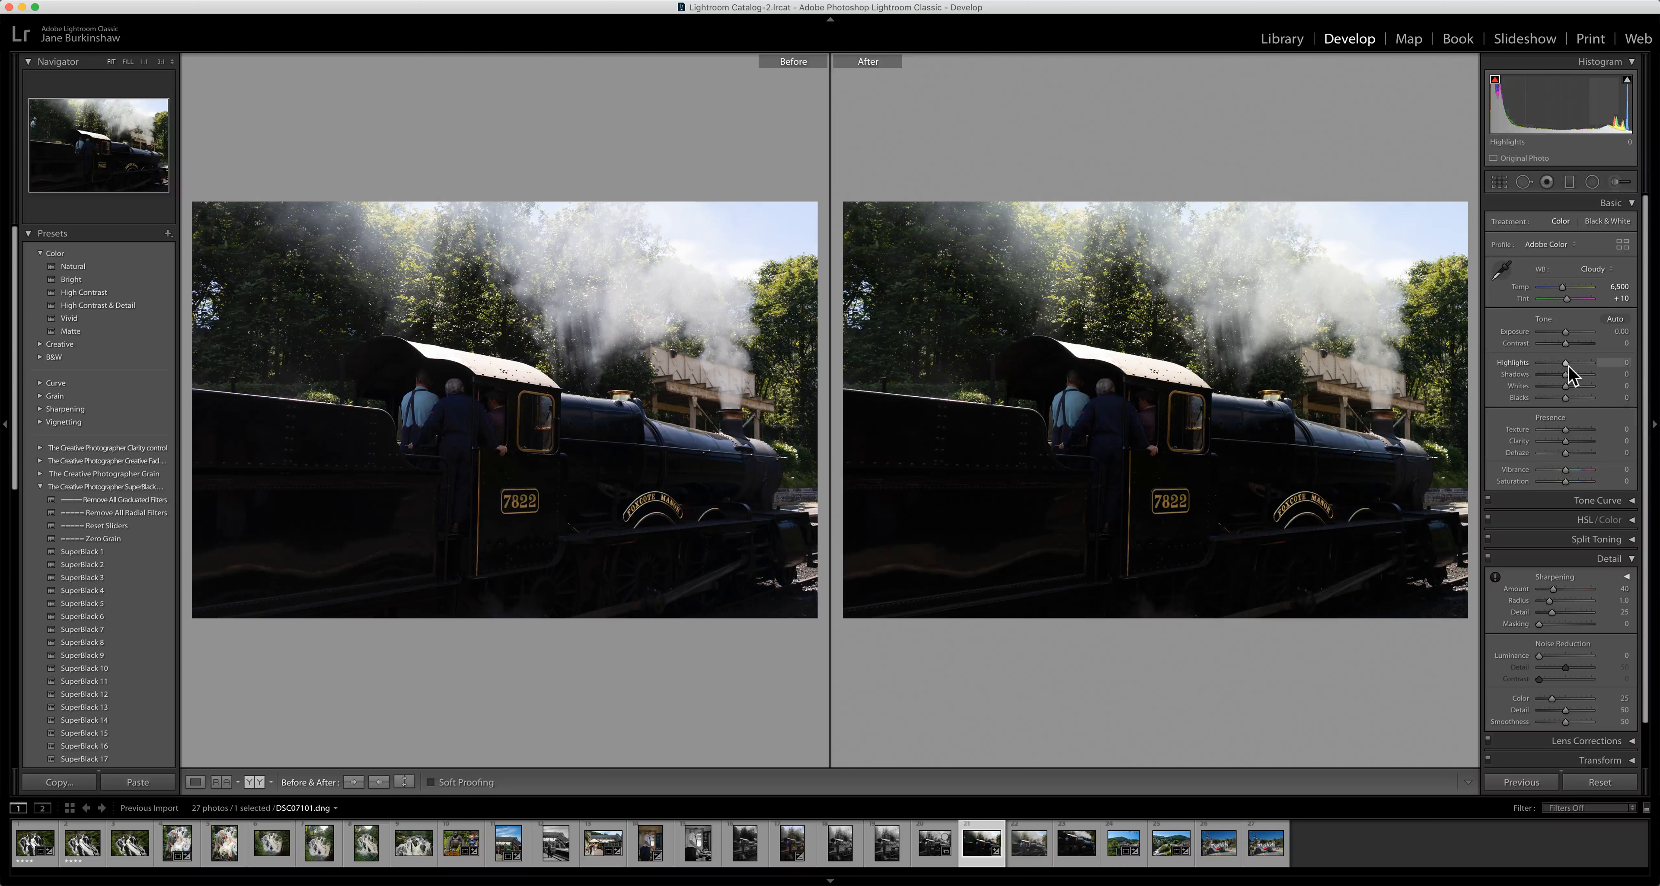
Lower the photo's Highlights to -49 and raise its Shadows to +54.
{"action": "left_click_drag", "start_coordinate": [1570, 367], "coordinate": [1554, 367]}
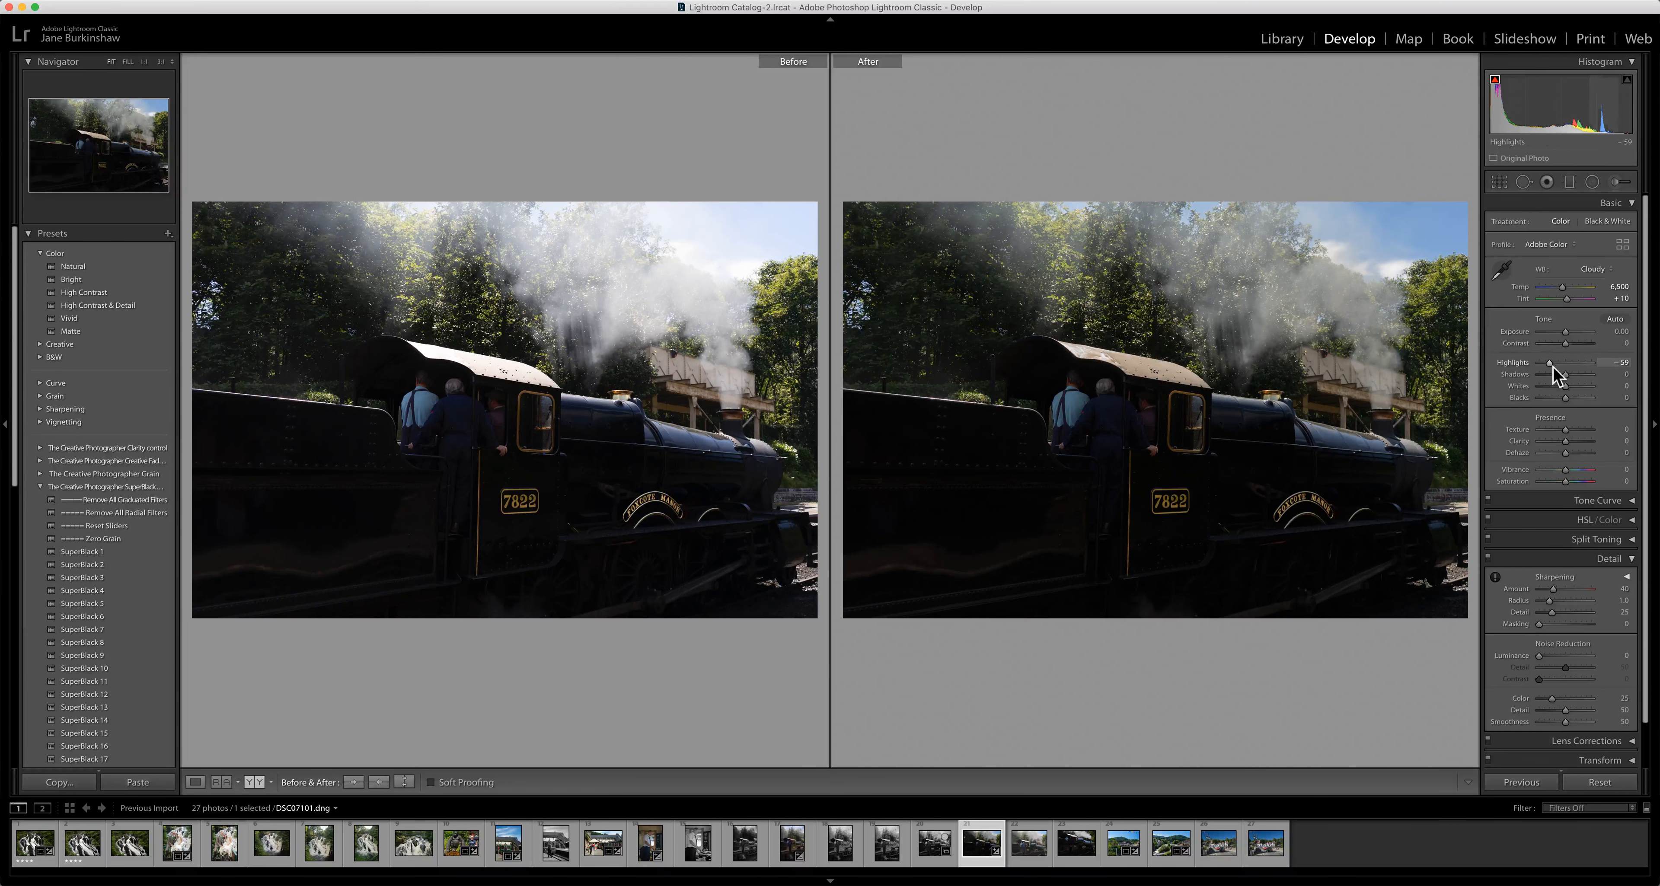
{"action": "left_click_drag", "start_coordinate": [1554, 367], "coordinate": [1556, 367]}
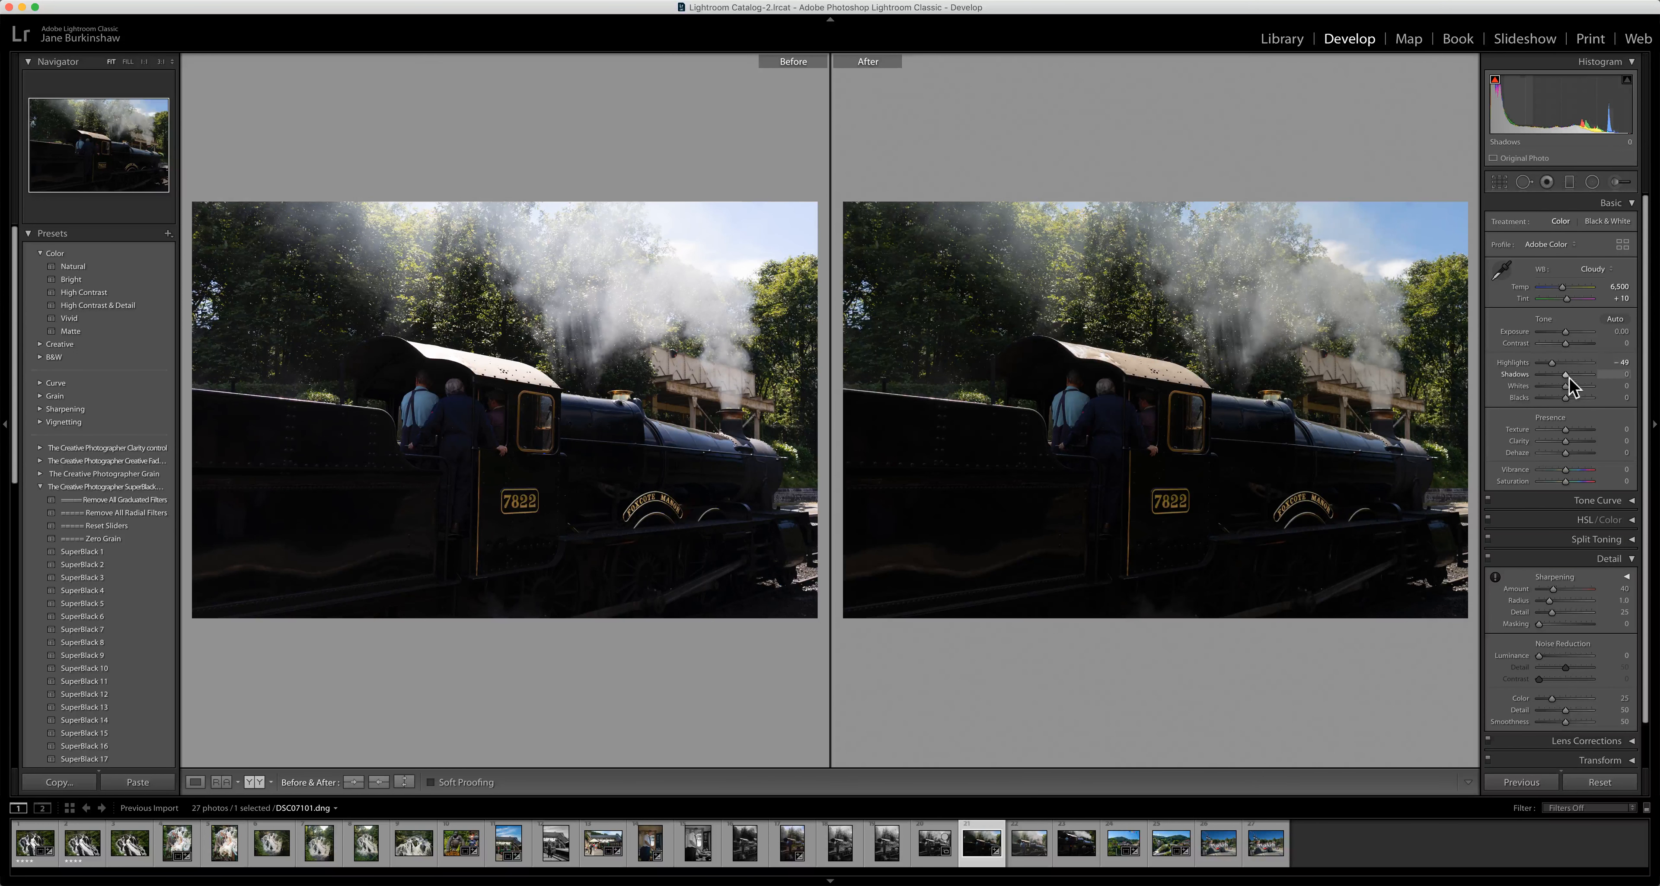
{"action": "left_click_drag", "start_coordinate": [1568, 380], "coordinate": [1584, 380]}
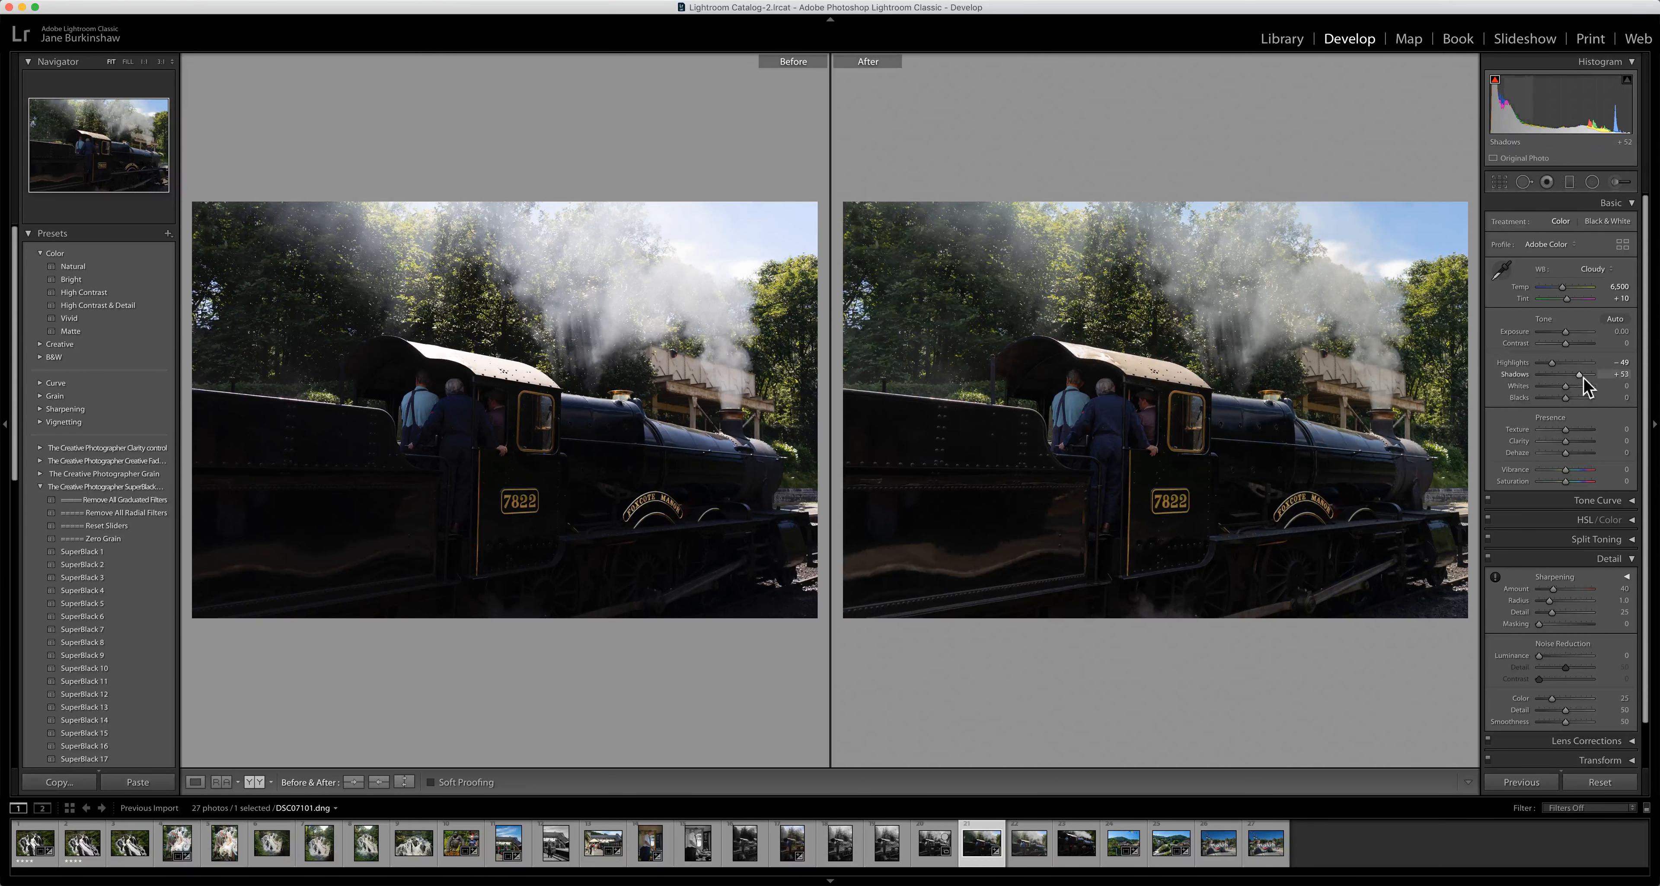
{"action": "left_click_drag", "start_coordinate": [1584, 378], "coordinate": [1583, 380]}
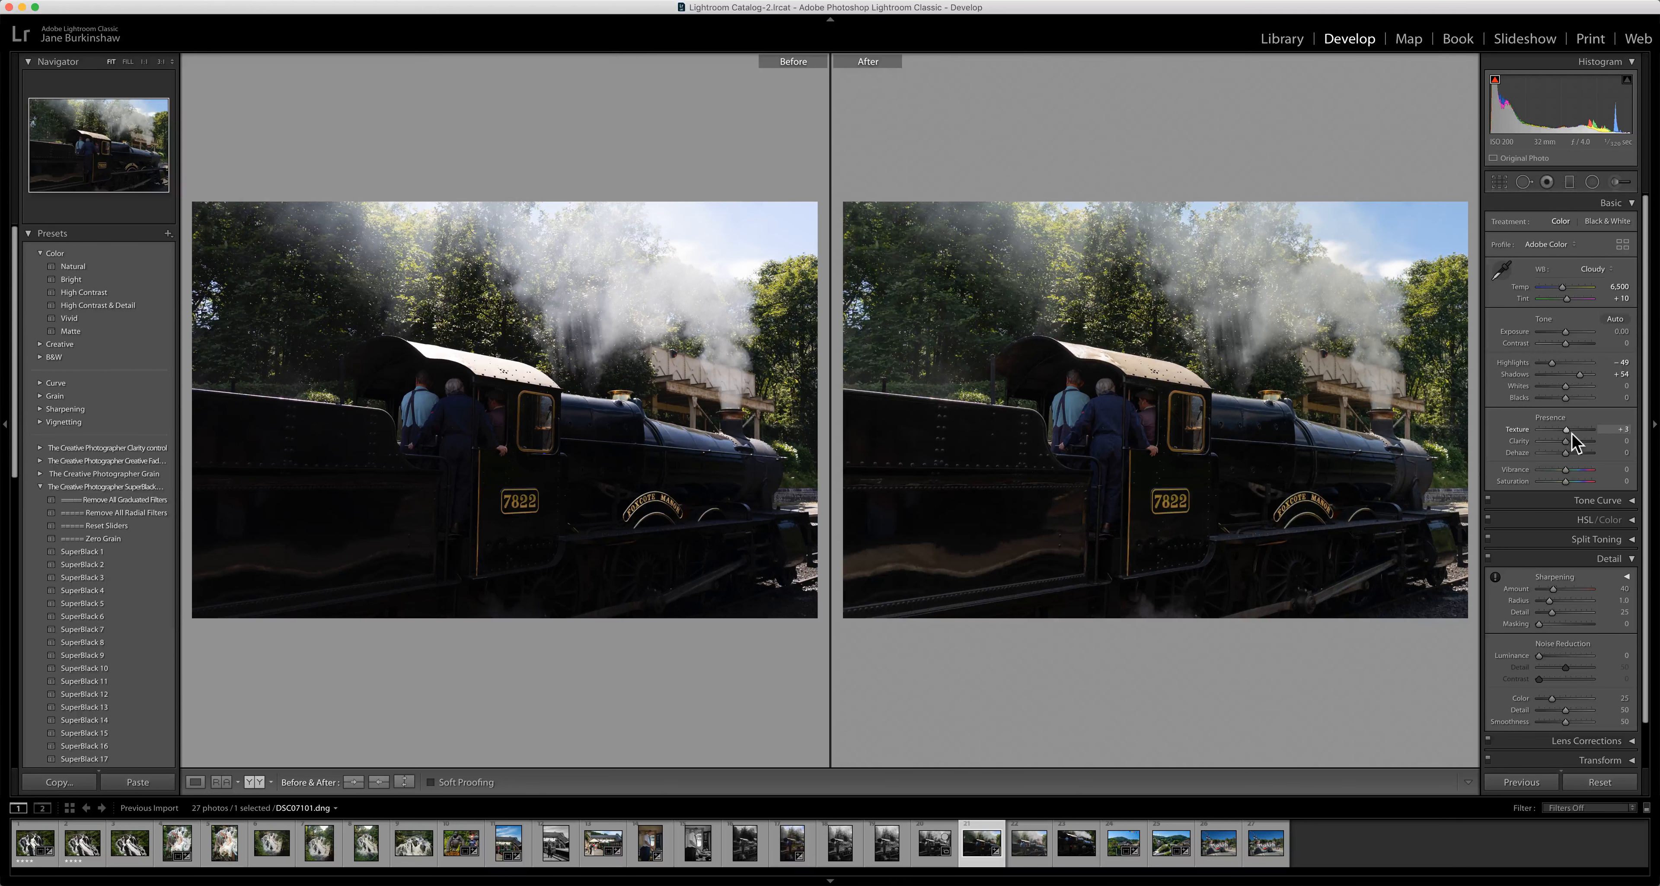
Set the photo's Texture to +20 and Dehaze to +12.
{"action": "left_click_drag", "start_coordinate": [1575, 434], "coordinate": [1608, 445]}
{"action": "left_click_drag", "start_coordinate": [1566, 453], "coordinate": [1564, 454]}
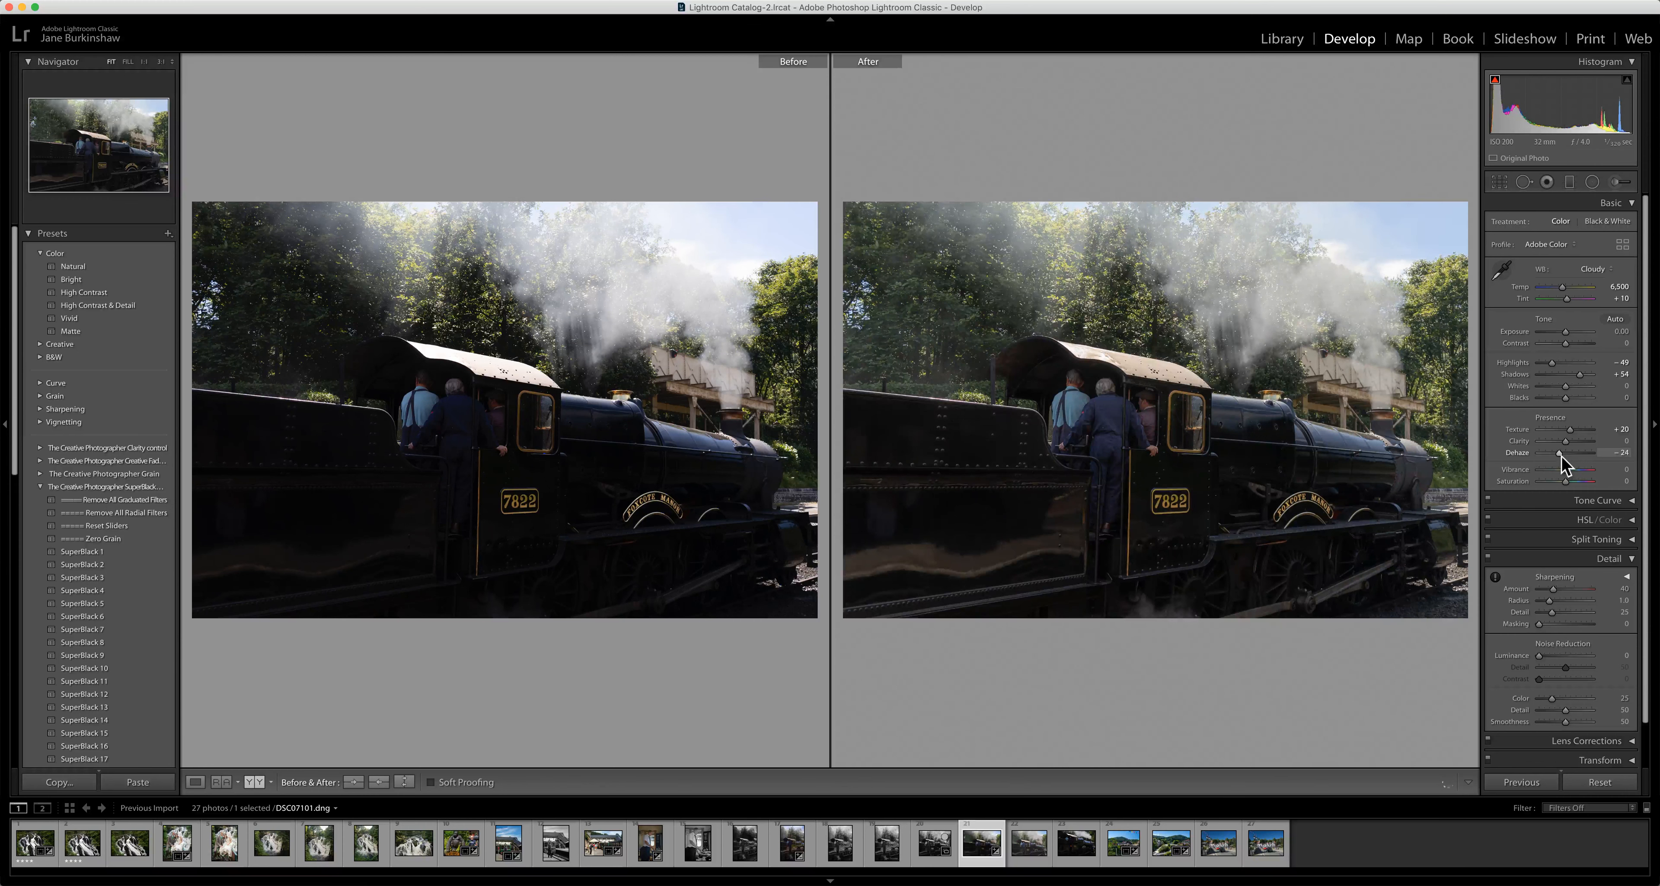
{"action": "left_click_drag", "start_coordinate": [1581, 457], "coordinate": [1571, 456]}
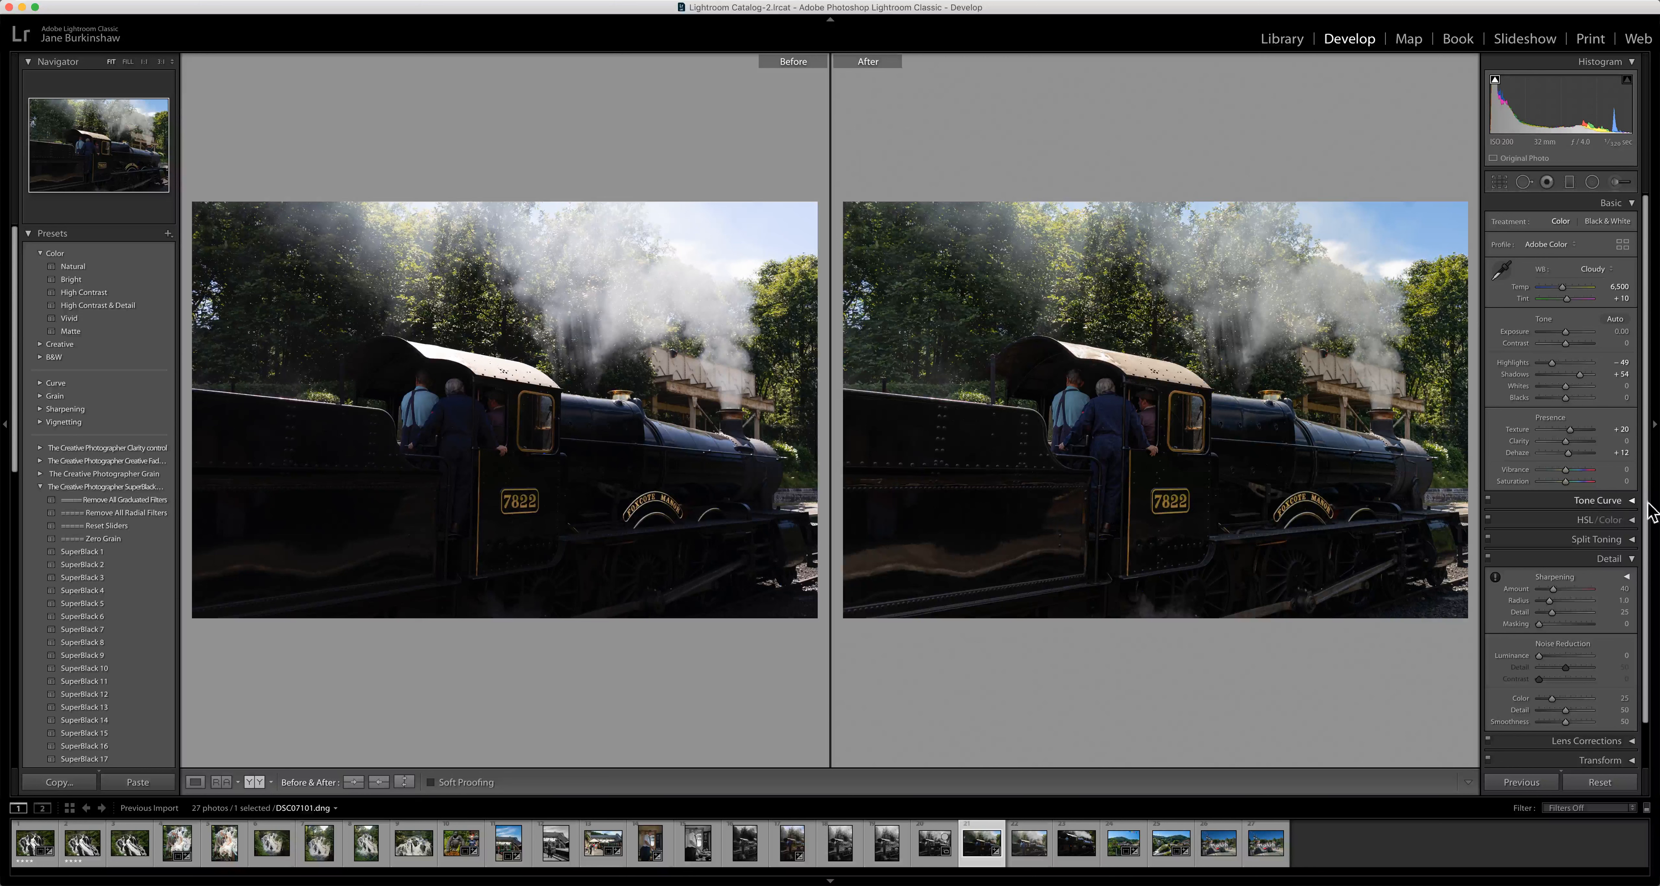
Look at the Tone Curve settings and collapse both the Tone Curve and Detail sections.
{"action": "left_click", "coordinate": [1633, 501]}
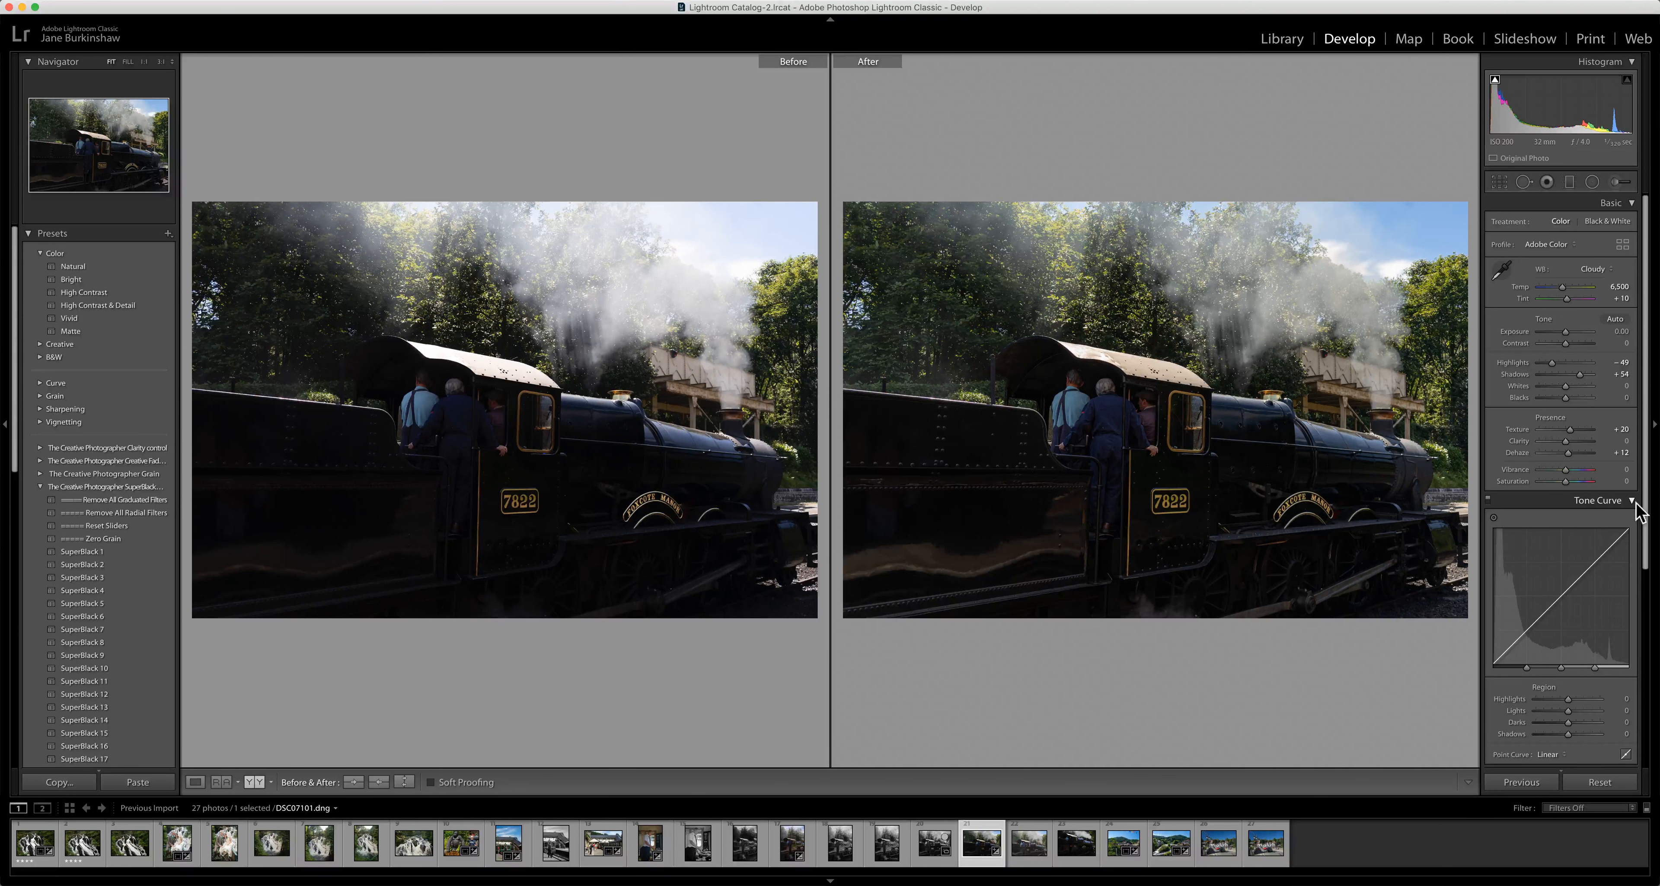
{"action": "left_click", "coordinate": [1634, 502]}
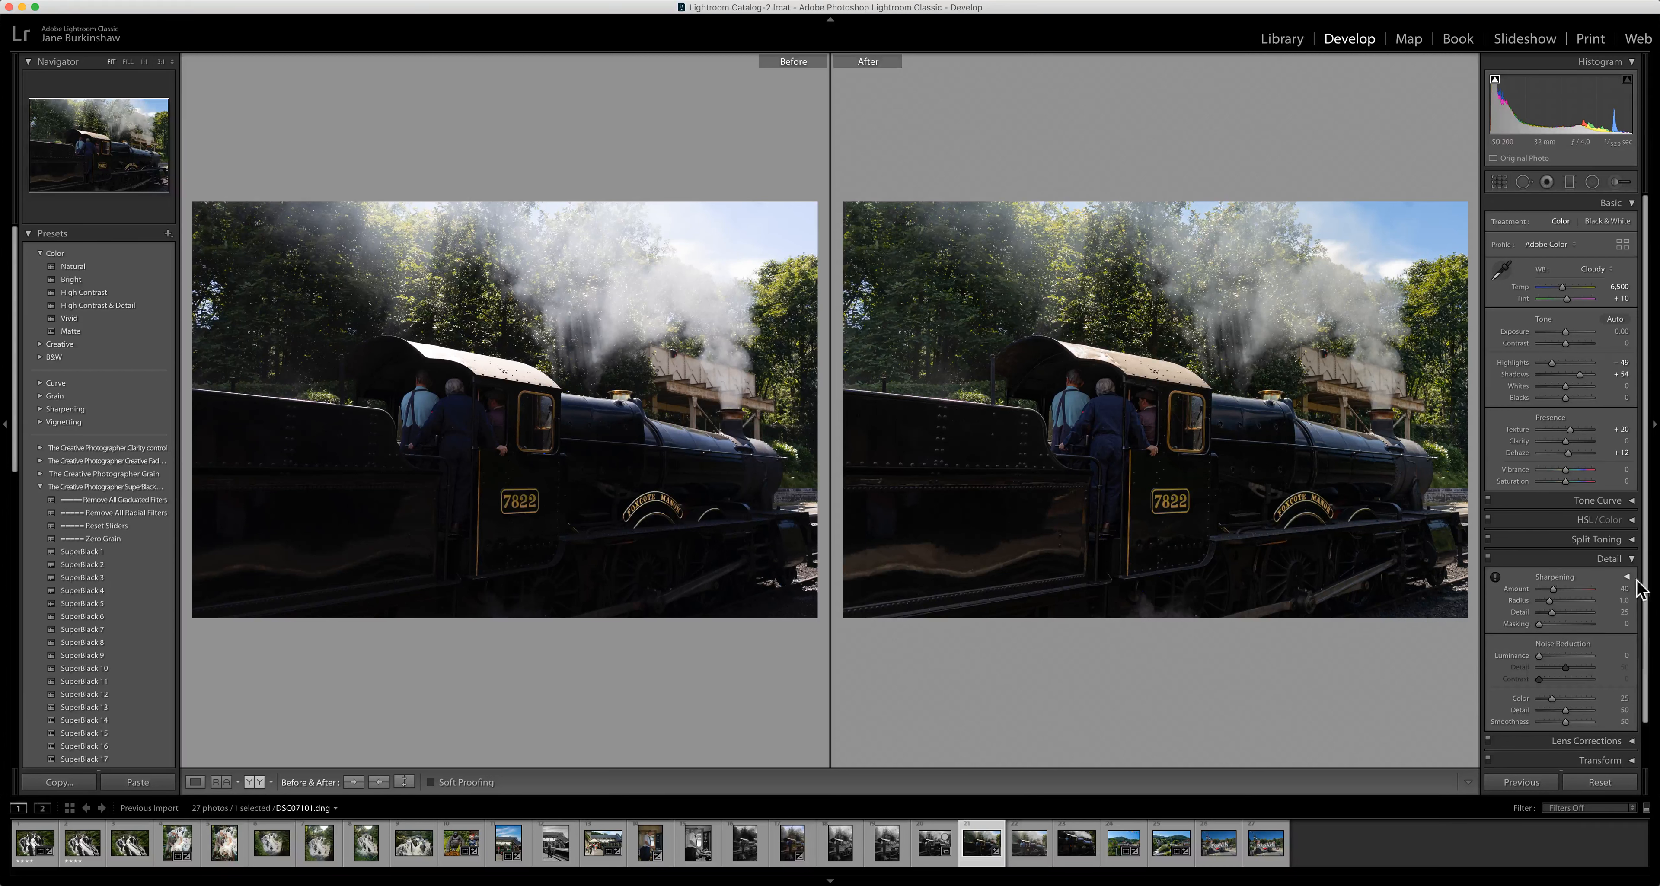
{"action": "left_click", "coordinate": [1632, 559]}
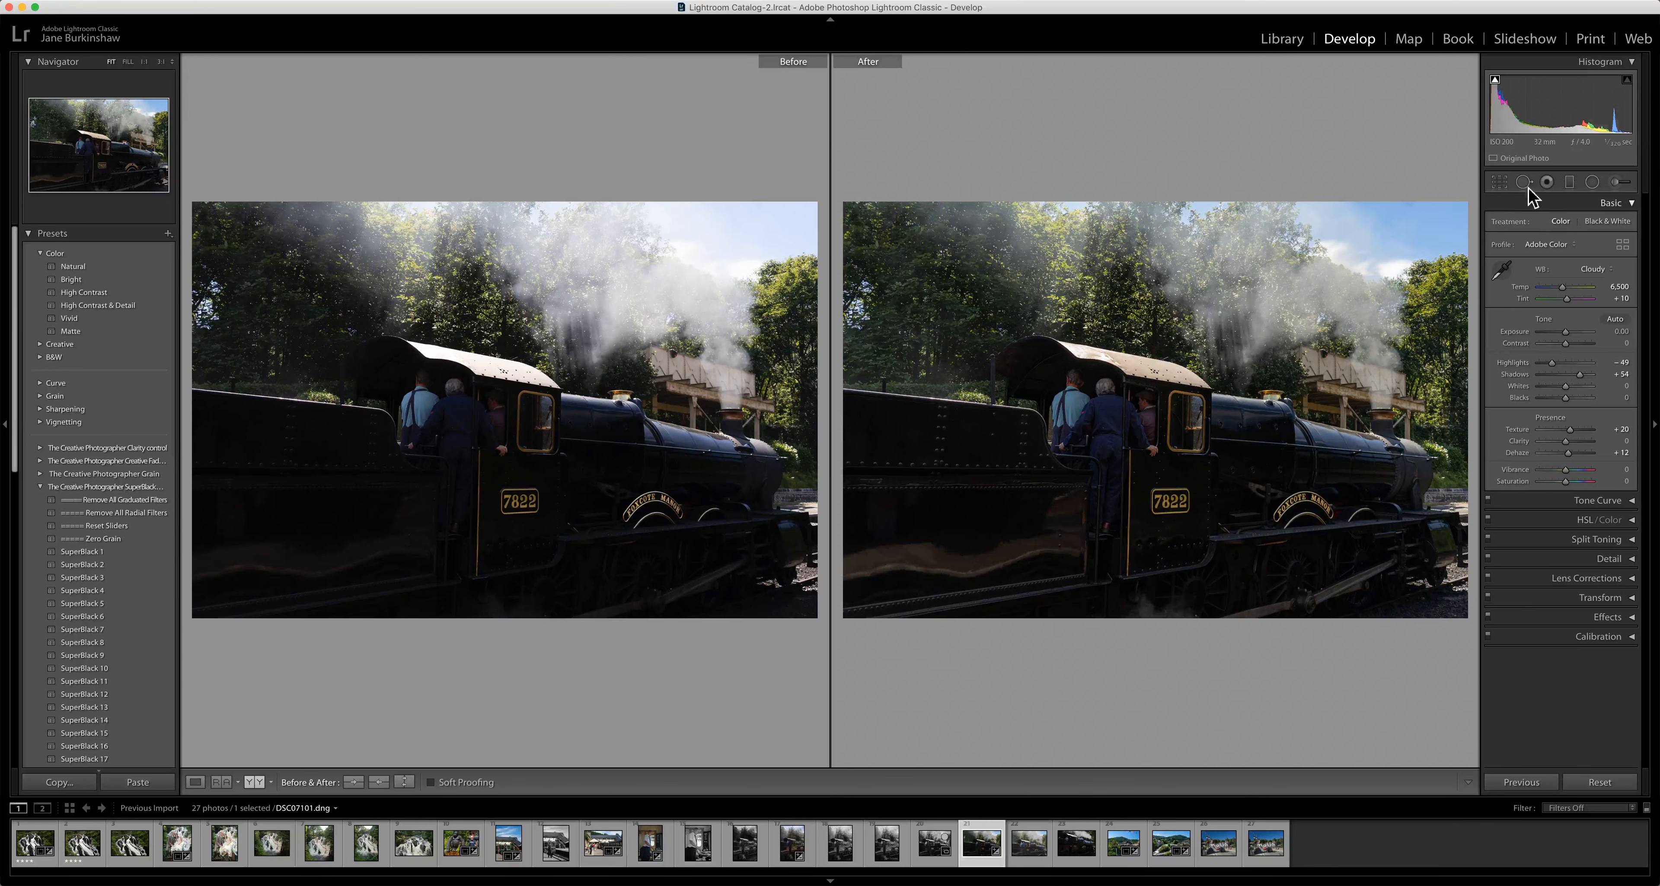
Straighten the photo with the Crop & Straighten tool by aligning it to the vertical edge of the locomotive's cab.
{"action": "left_click", "coordinate": [1502, 186]}
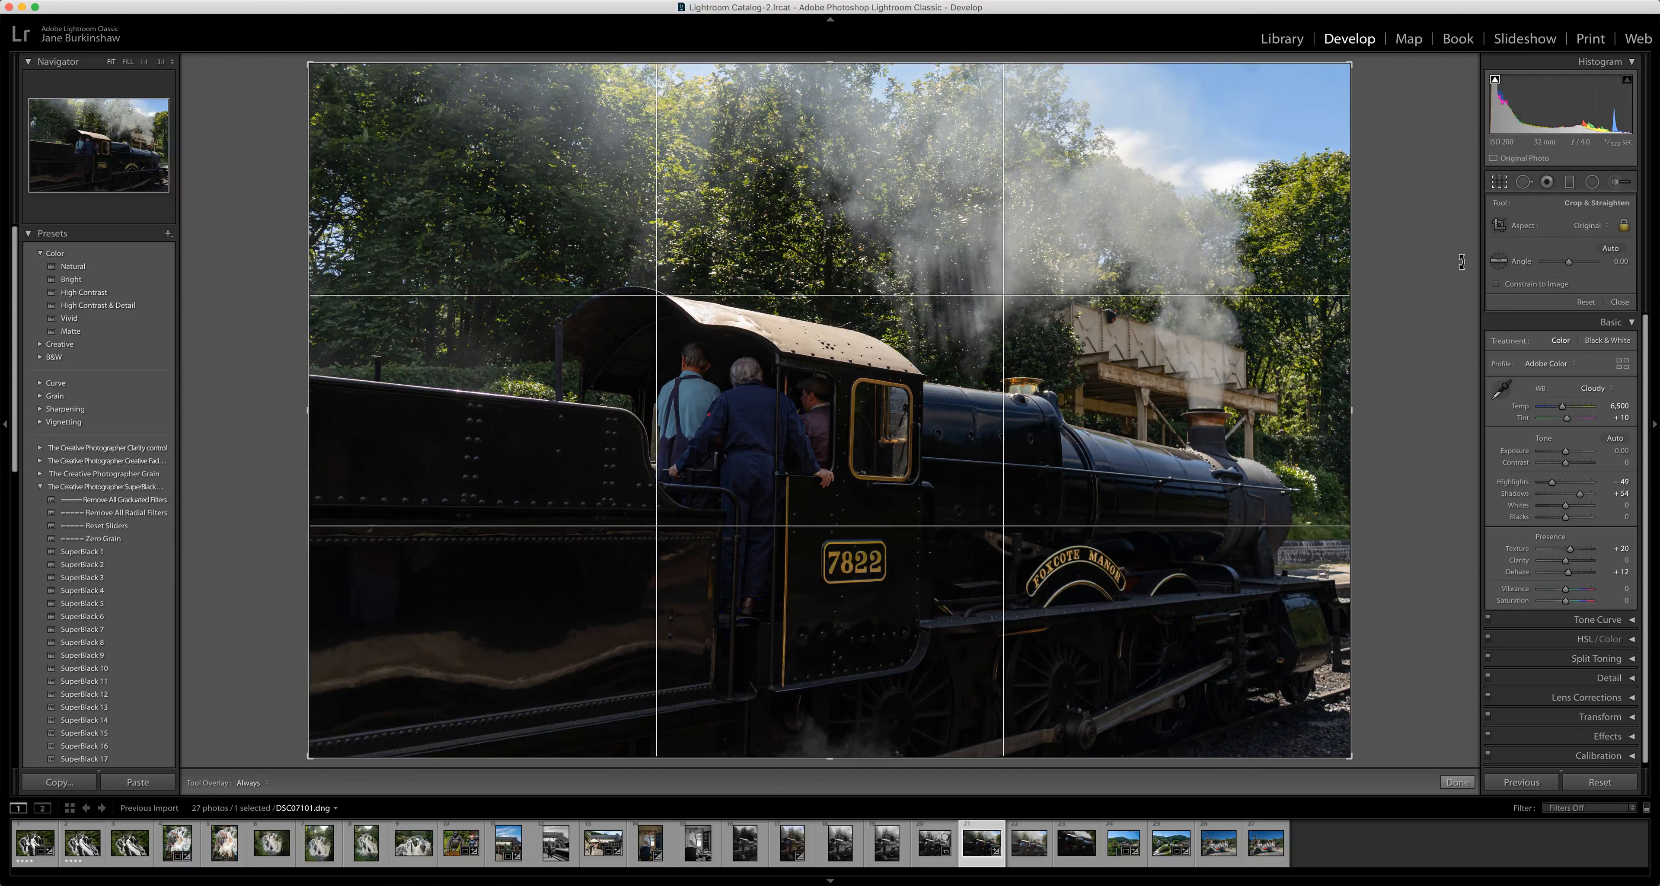
{"action": "left_click", "coordinate": [1506, 265]}
{"action": "left_click_drag", "start_coordinate": [788, 482], "coordinate": [783, 685]}
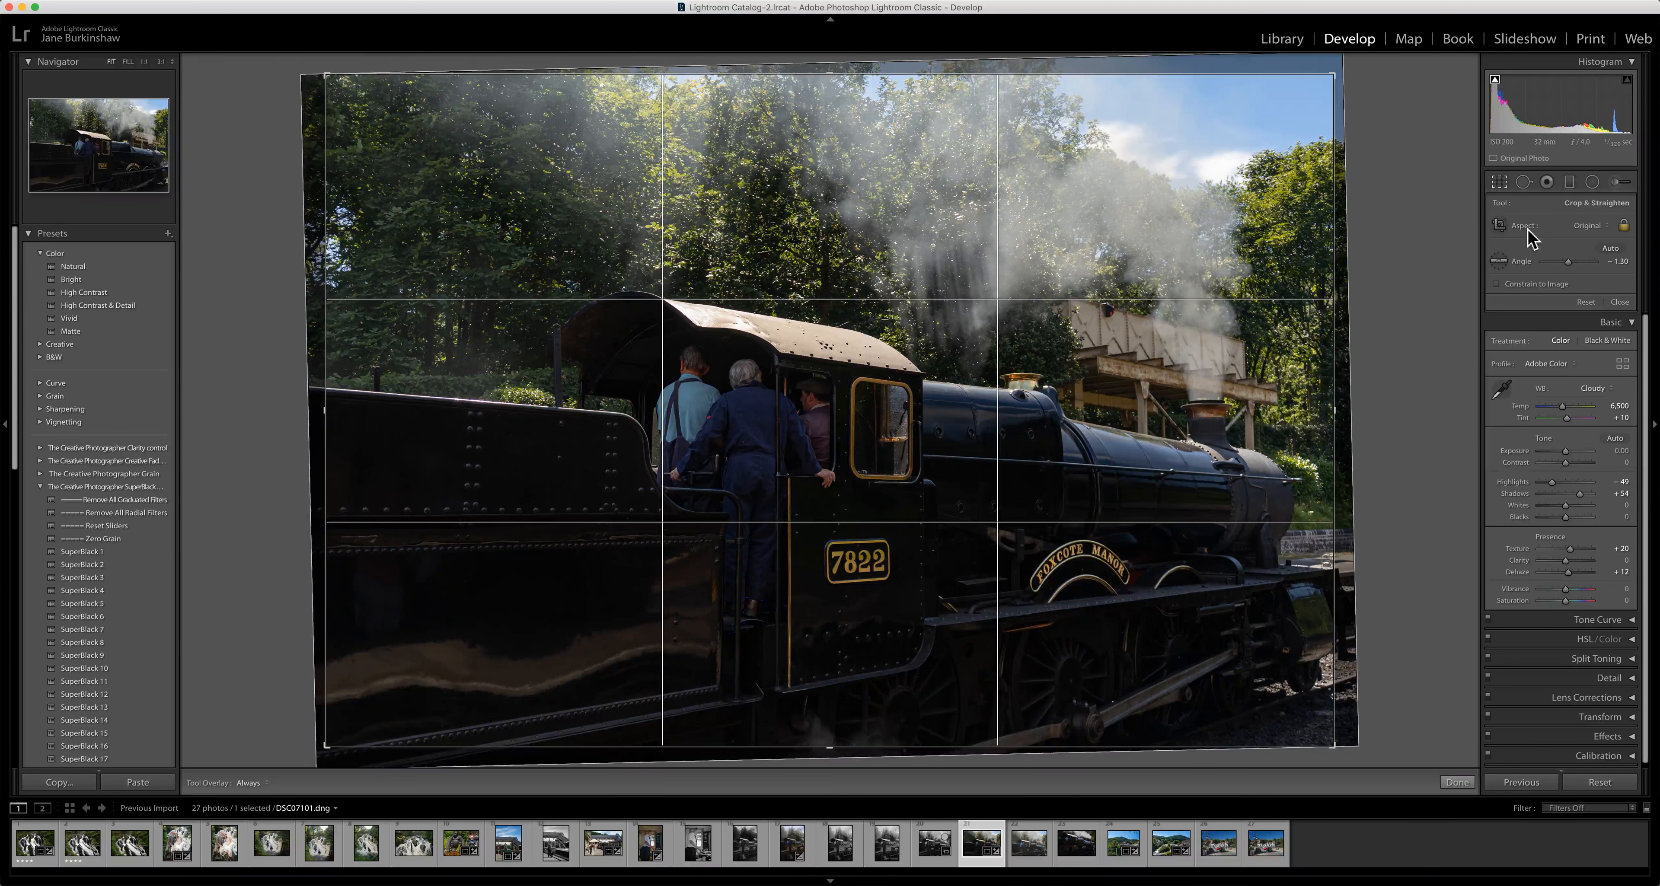
Set the crop's aspect ratio to 5 x 7.
{"action": "left_click", "coordinate": [1499, 225]}
{"action": "left_click", "coordinate": [1609, 227]}
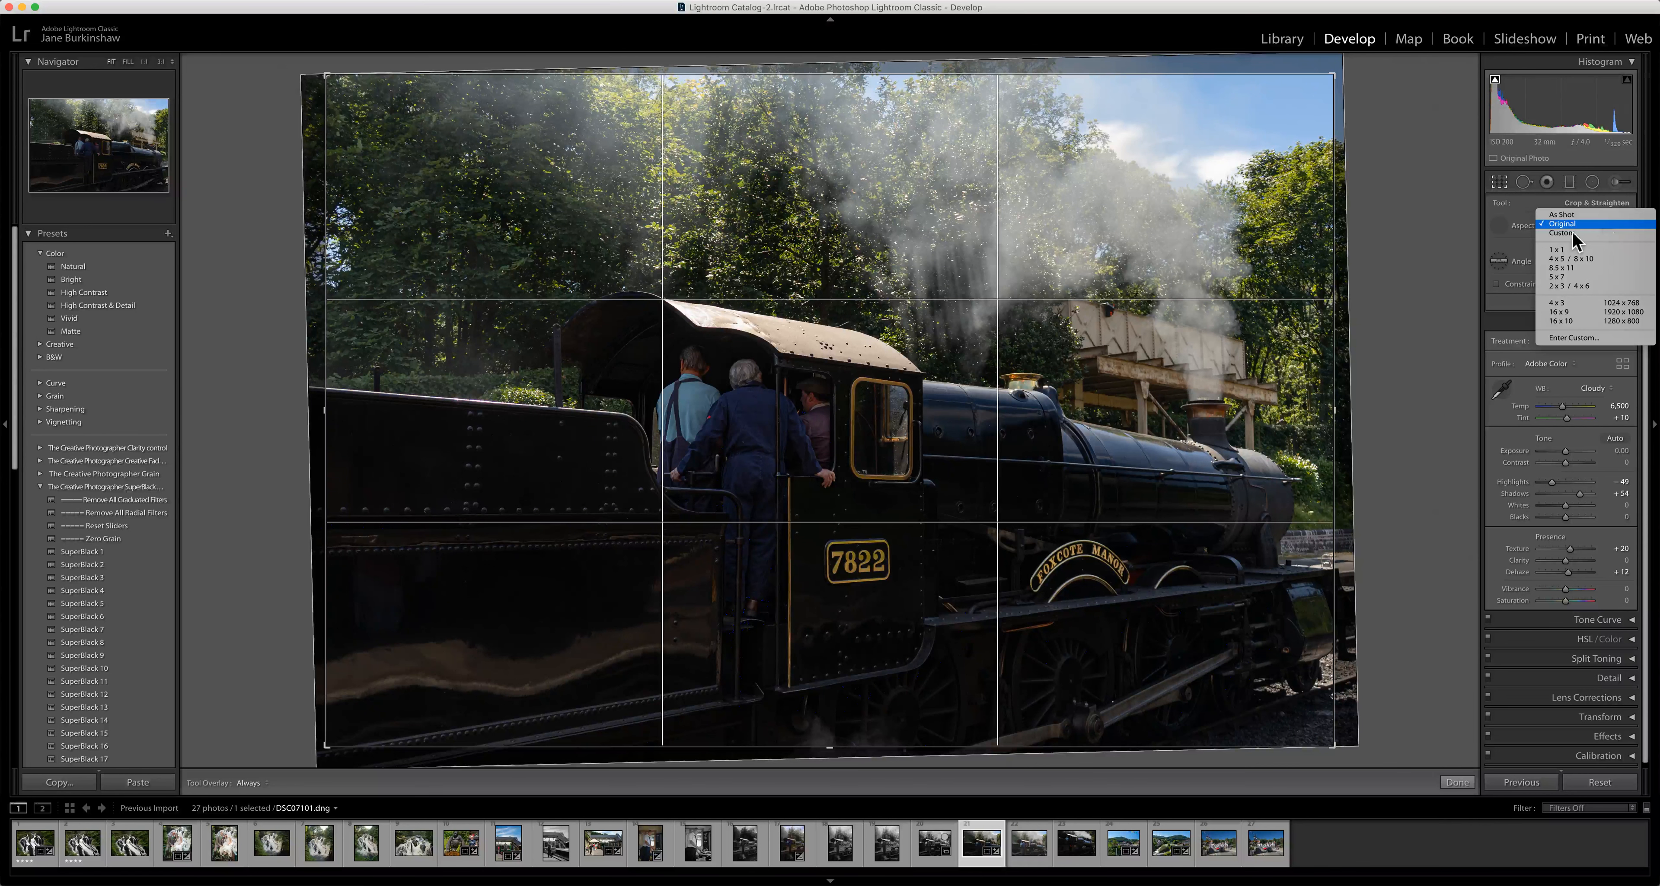
{"action": "left_click", "coordinate": [1570, 278]}
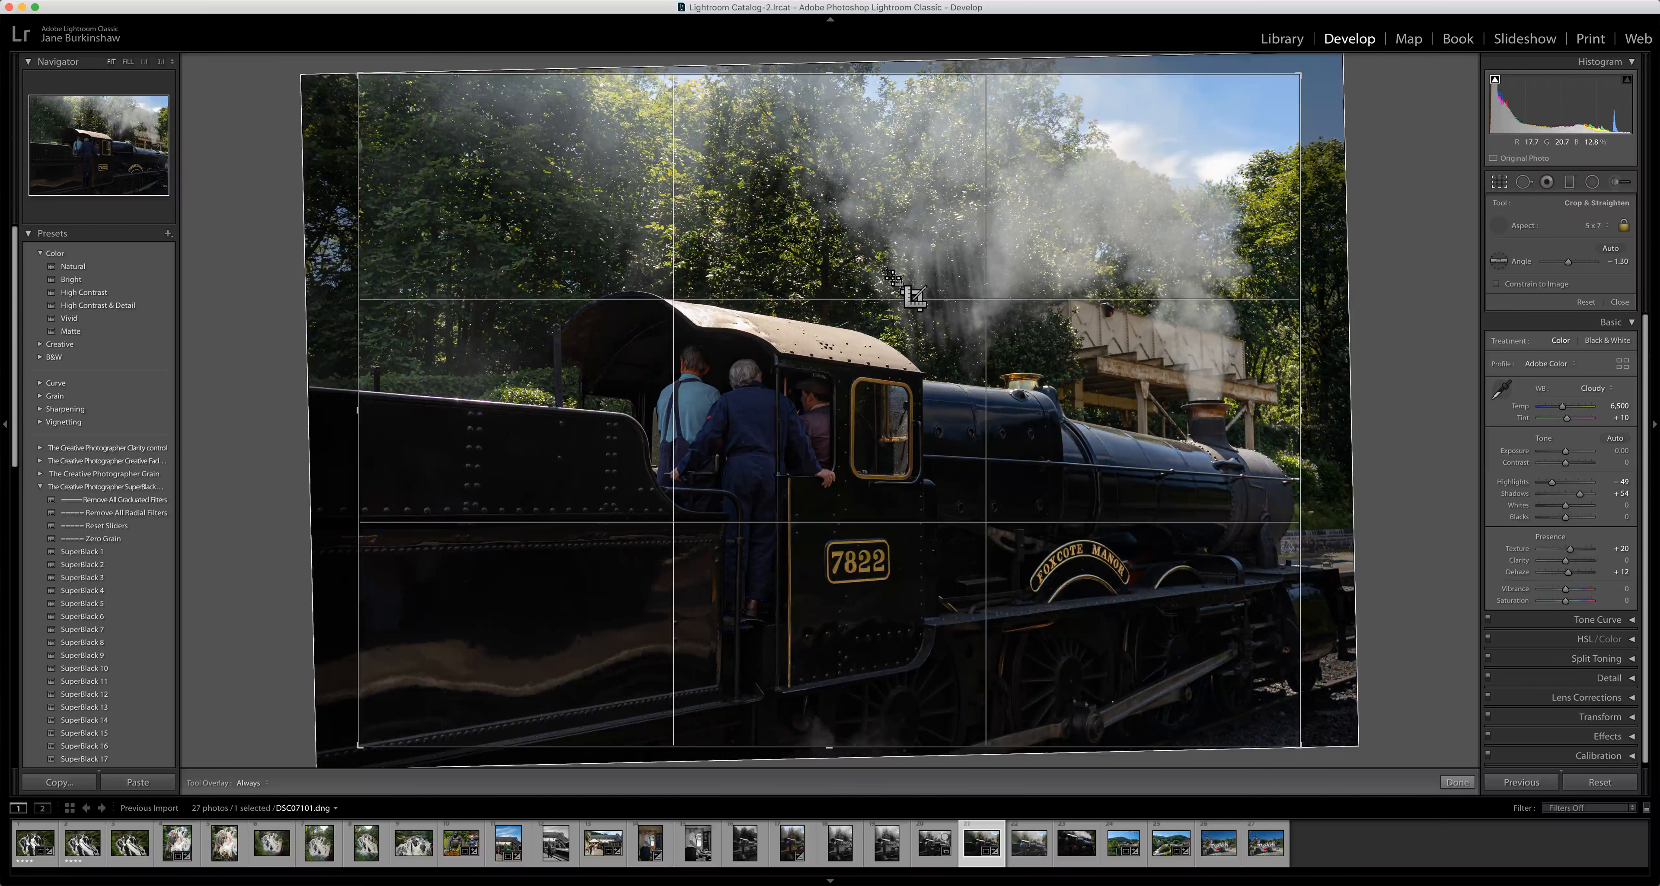
Compare the crop guide overlays on the photo, including the diagonals, thirds grid, golden triangle and differently oriented golden spirals.
{"action": "key", "text": "o"}
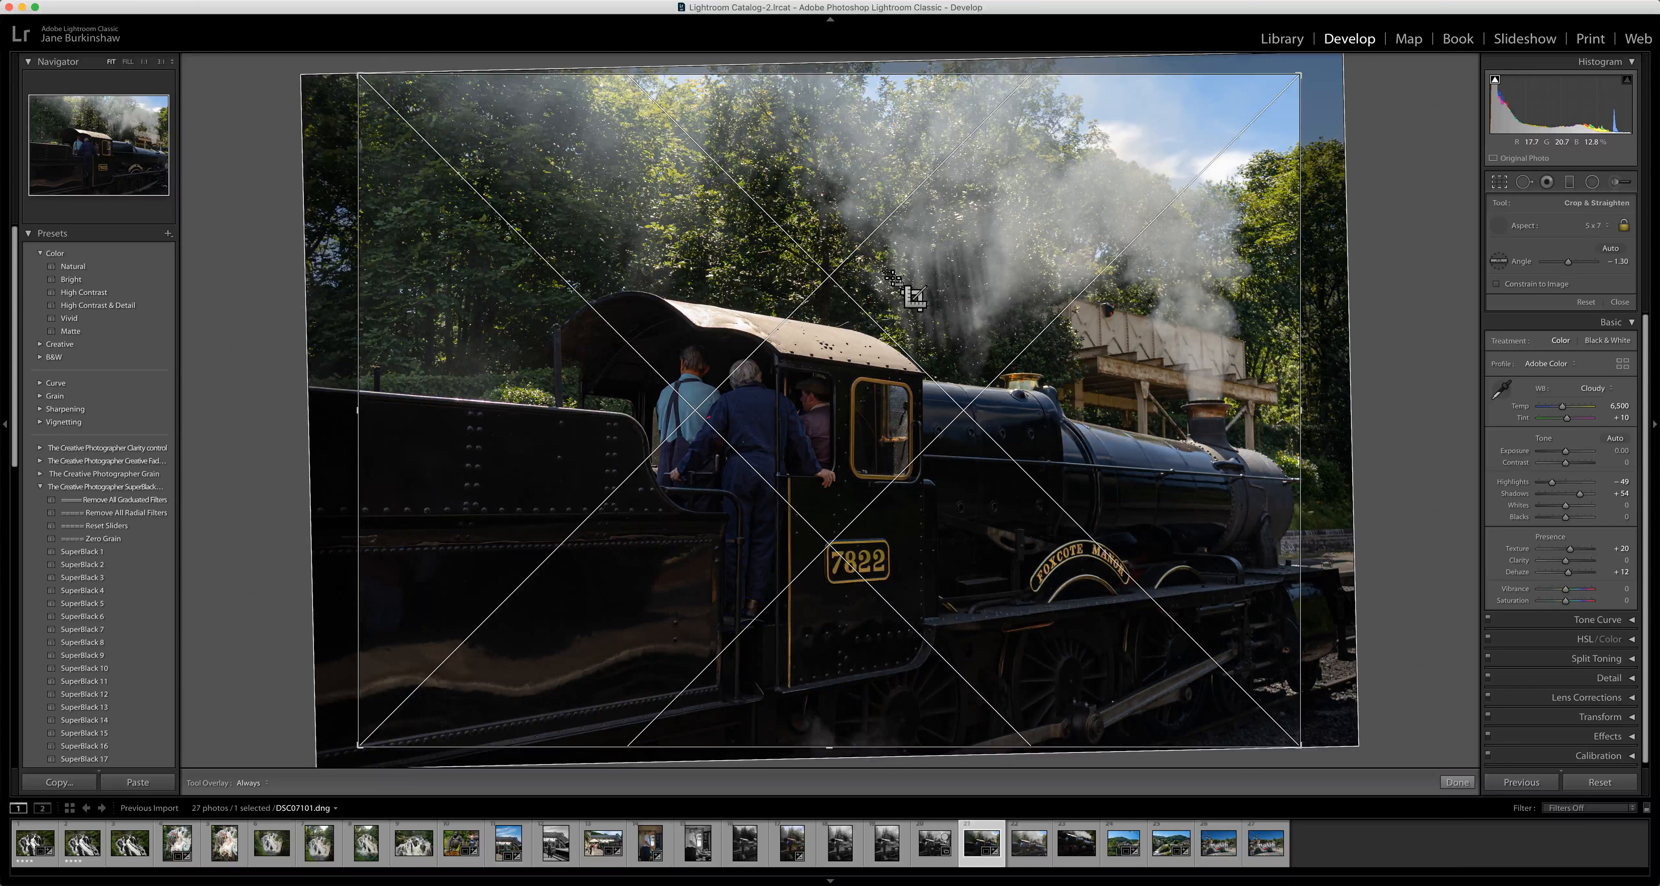
{"action": "key", "text": "o"}
{"action": "key", "text": "o"}
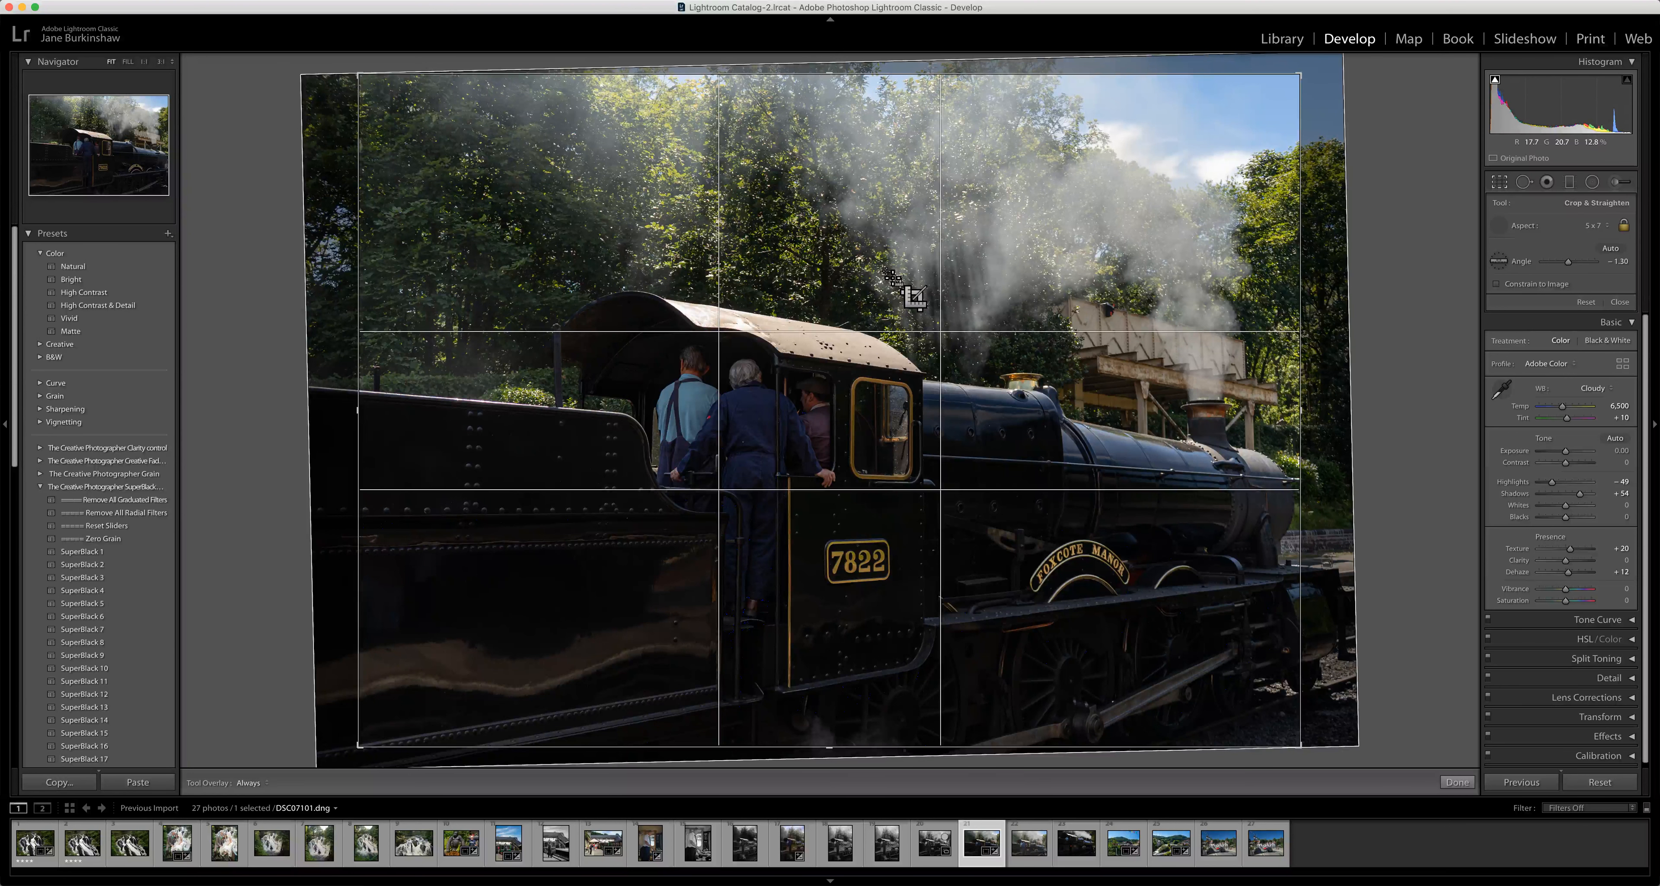
{"action": "key", "text": "o"}
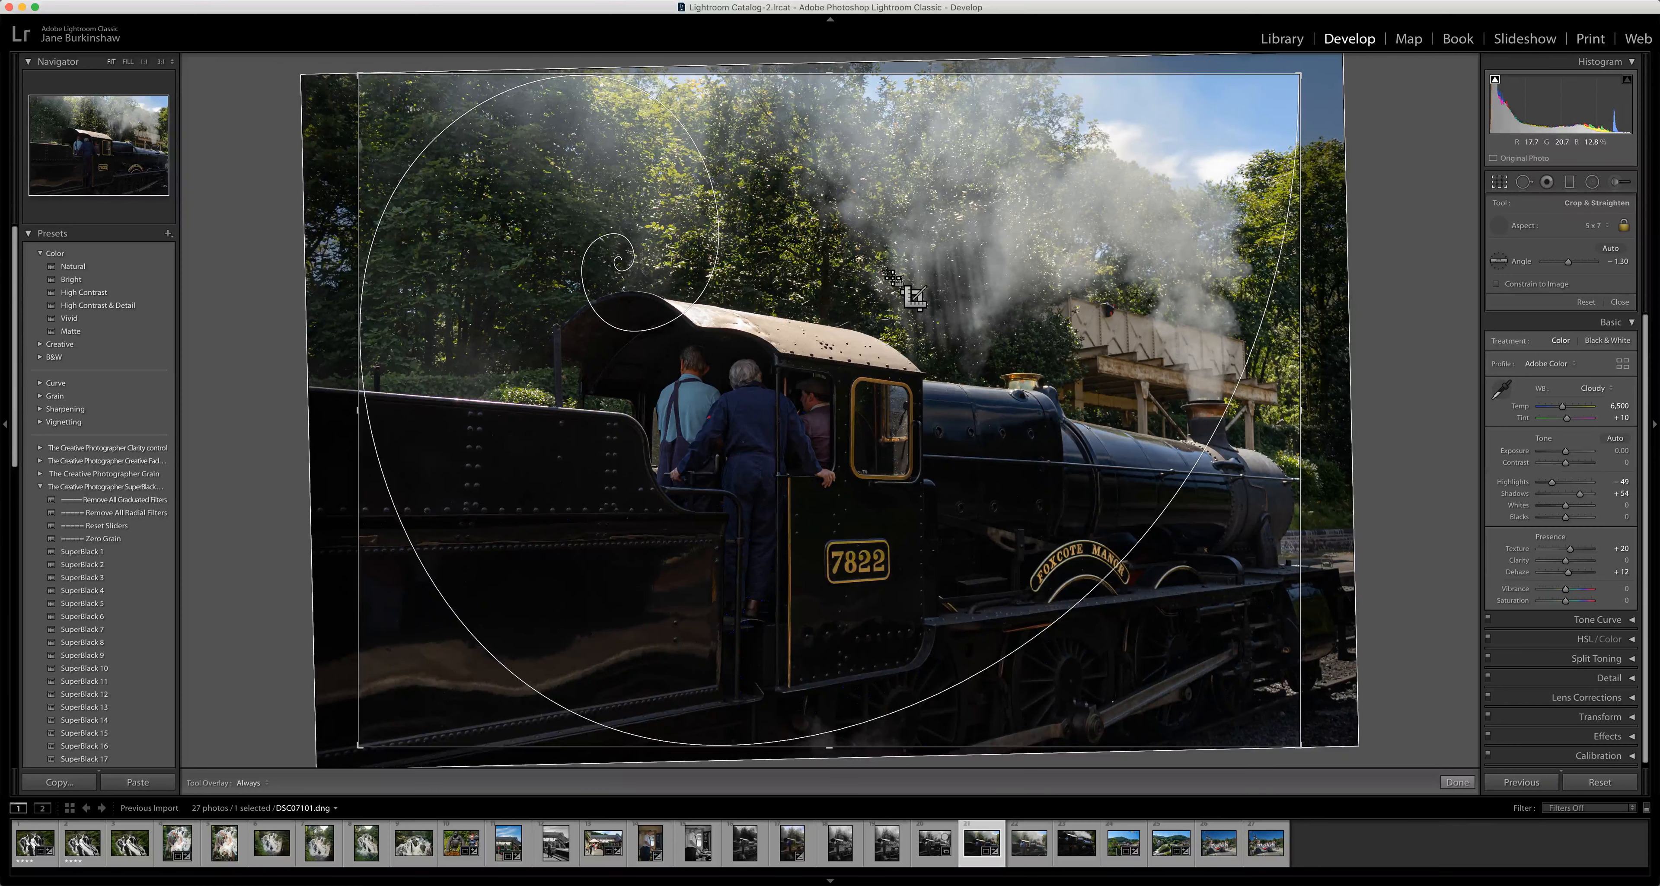
{"action": "key", "text": "shift+o"}
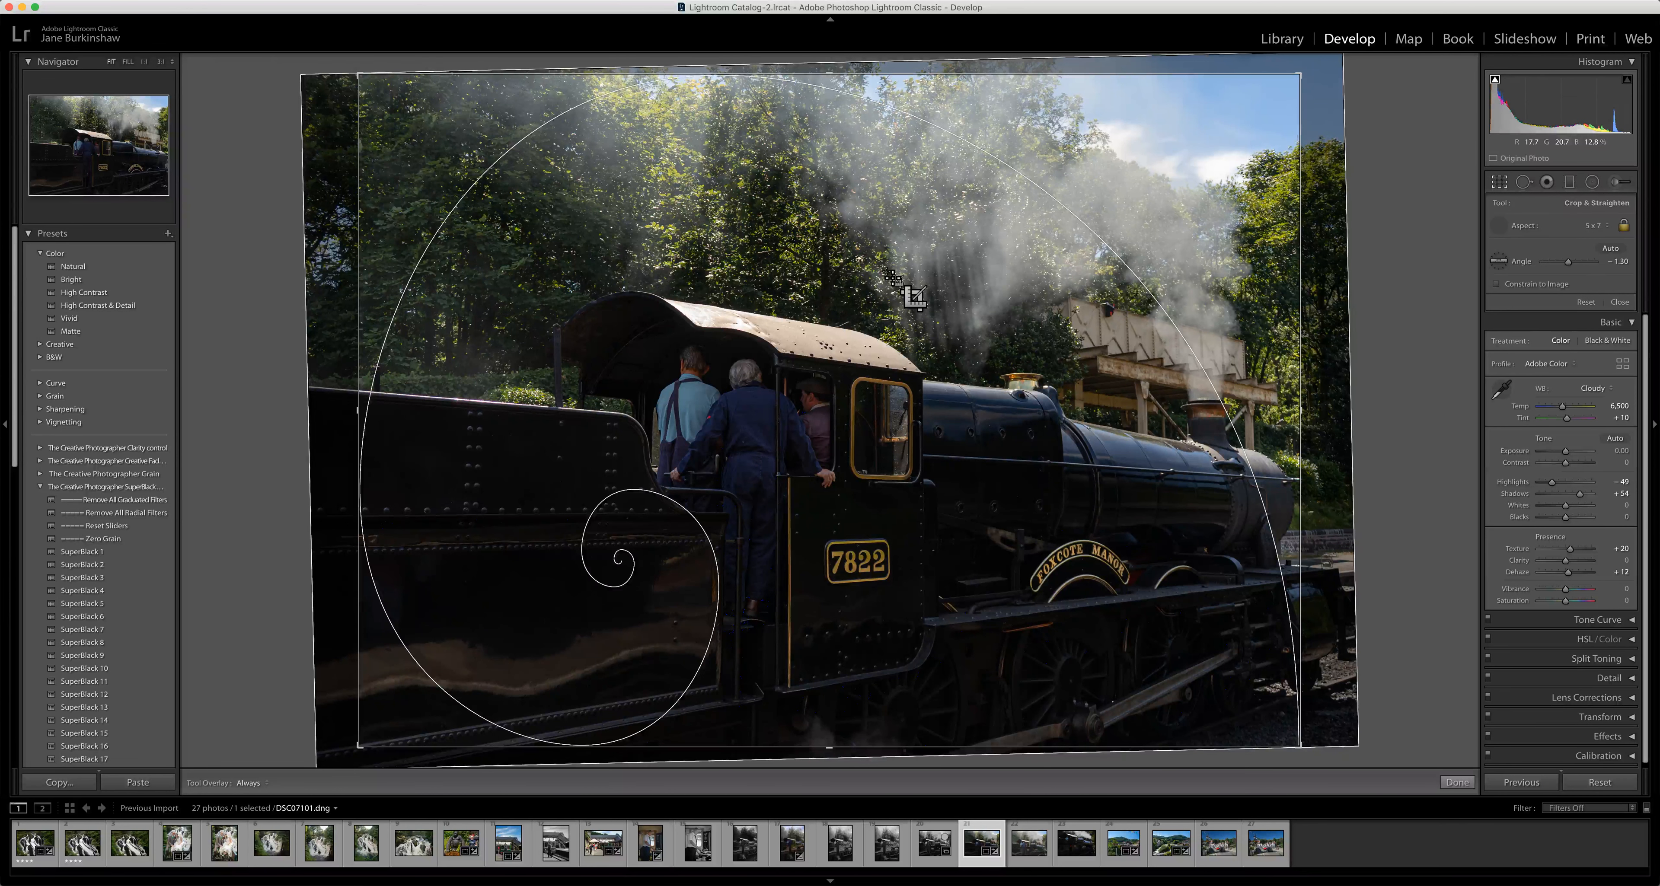
{"action": "key", "text": "shift+o"}
{"action": "key", "text": "shift+o"}
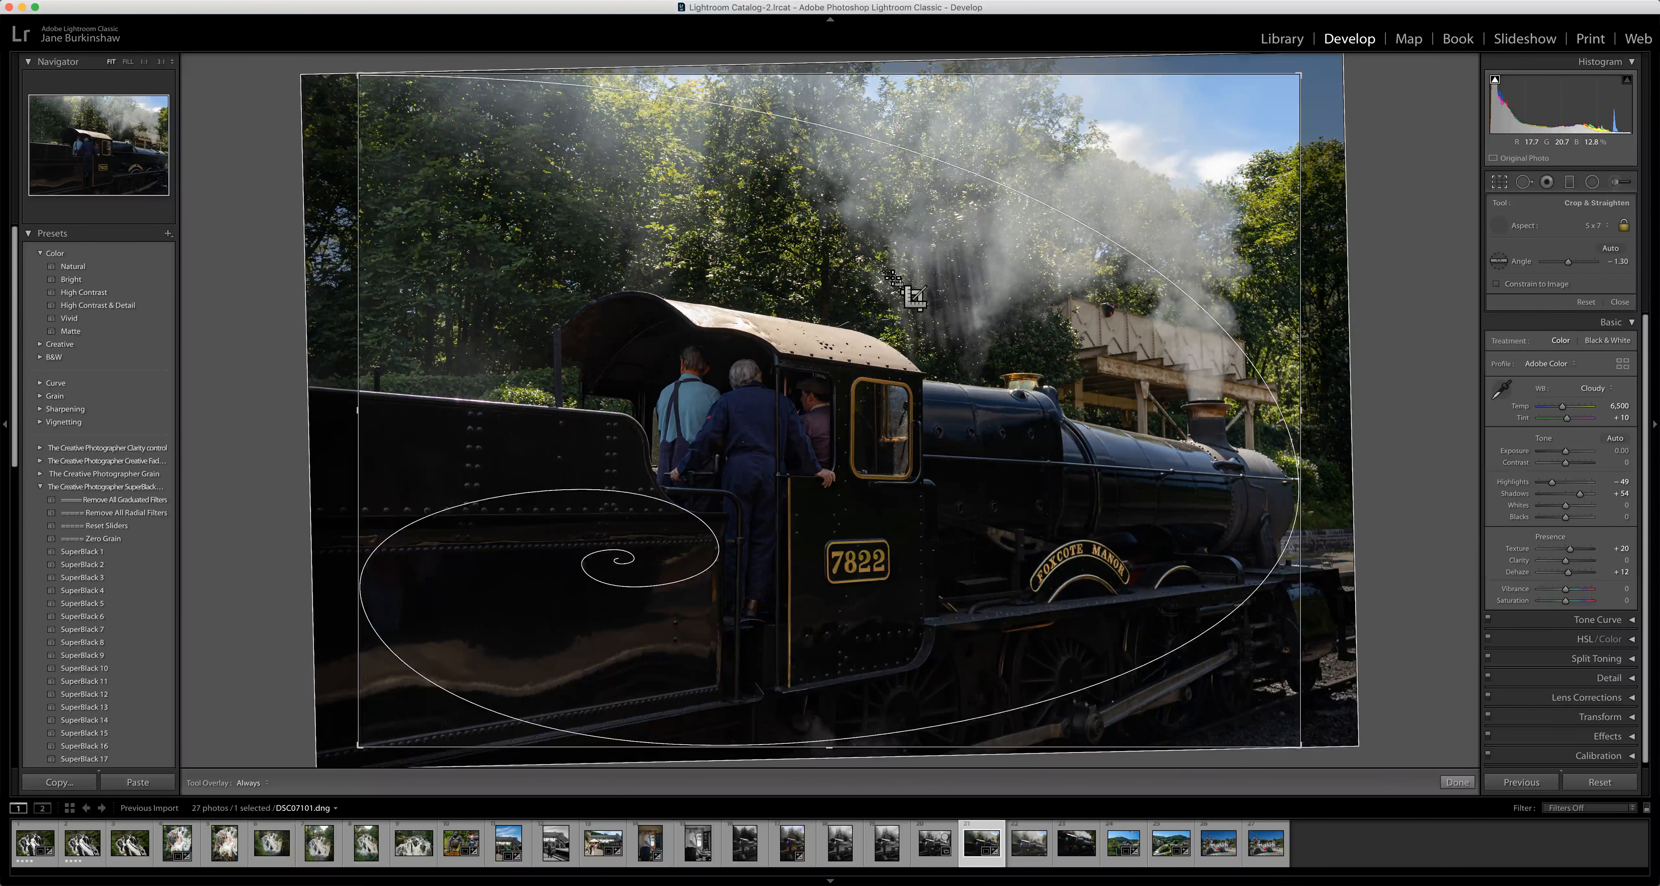
{"action": "key", "text": "o"}
{"action": "key", "text": "o"}
{"action": "key", "text": "o"}
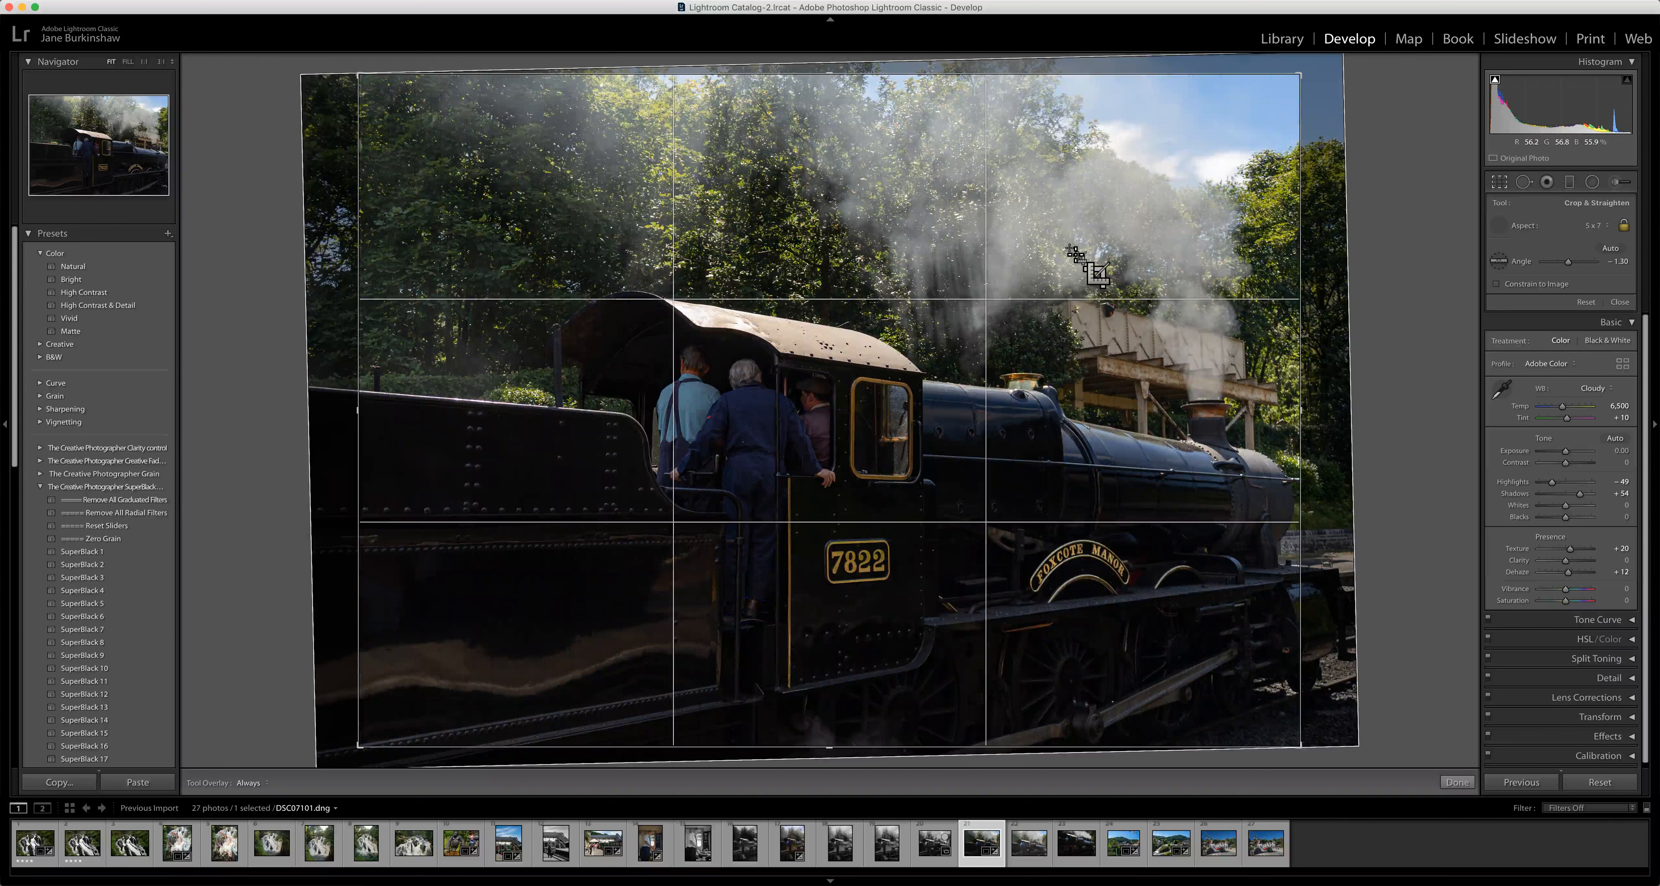
{"action": "key", "text": "o"}
{"action": "key", "text": "o"}
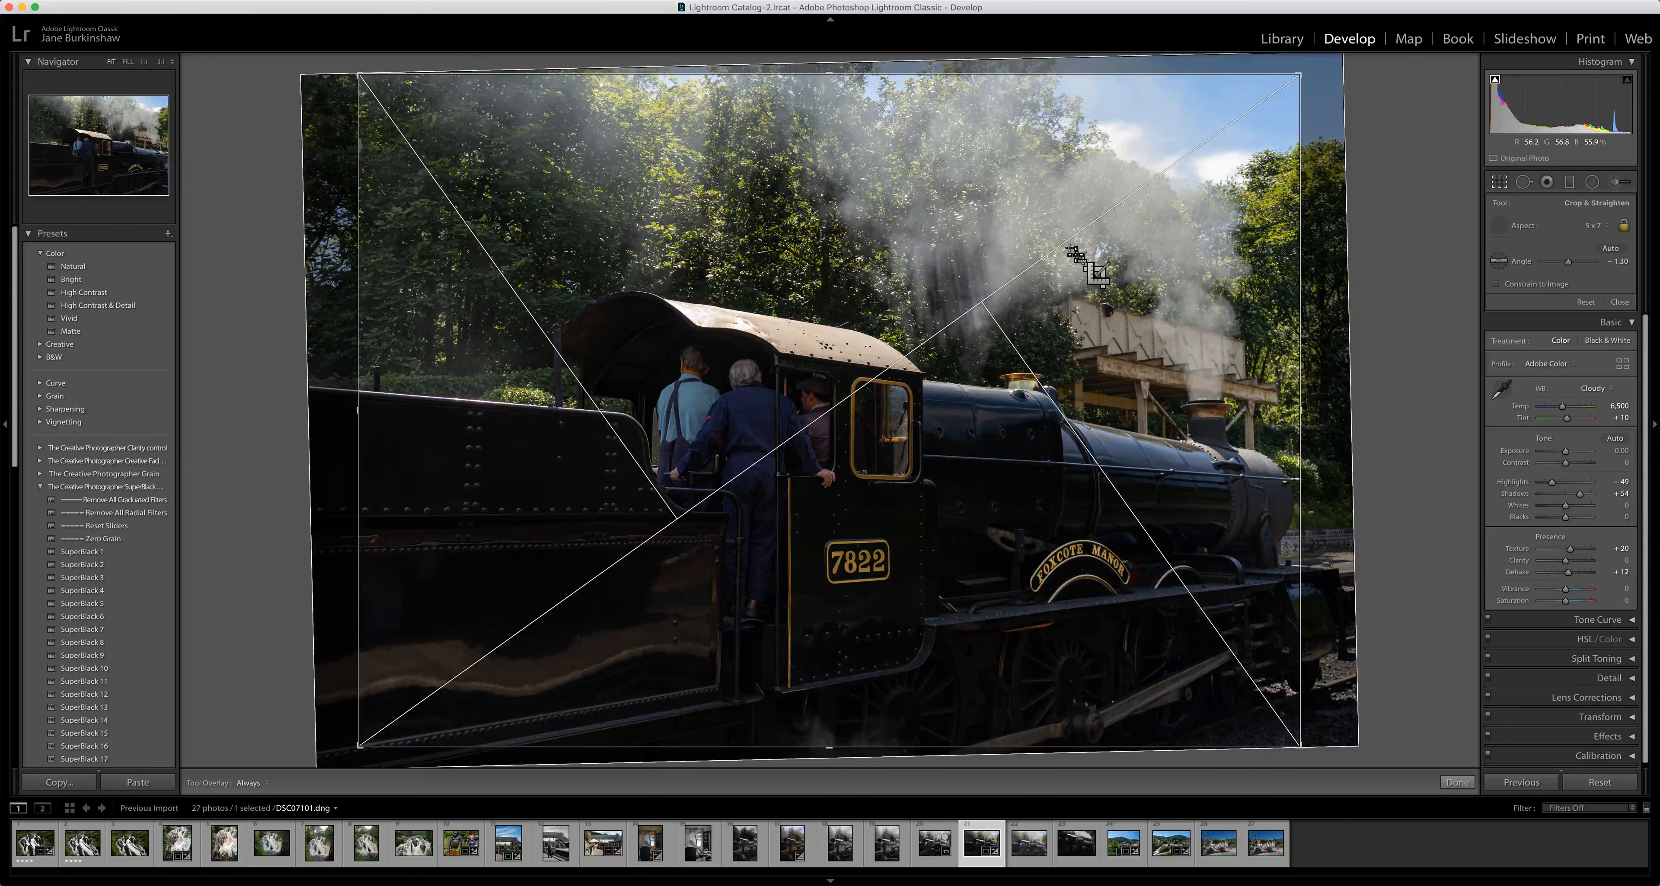
Switch the crop overlay to a thirds-style grid and shift the locomotive photo slightly left within the 5 x 7 crop.
{"action": "key", "text": "o"}
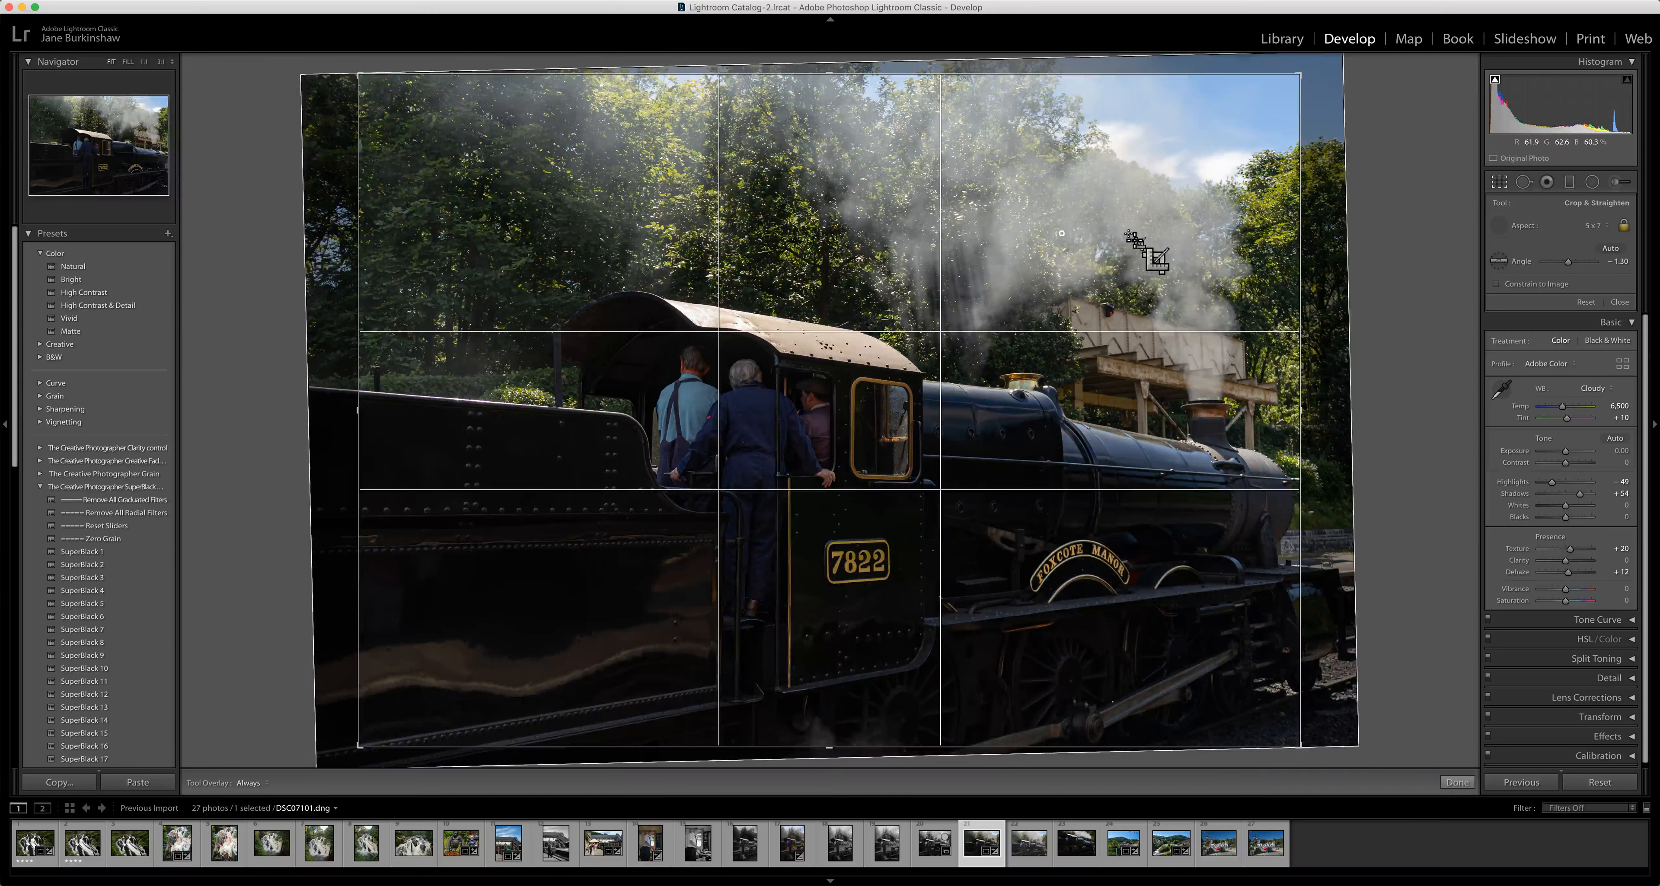
{"action": "left_click_drag", "start_coordinate": [1062, 233], "coordinate": [1134, 241]}
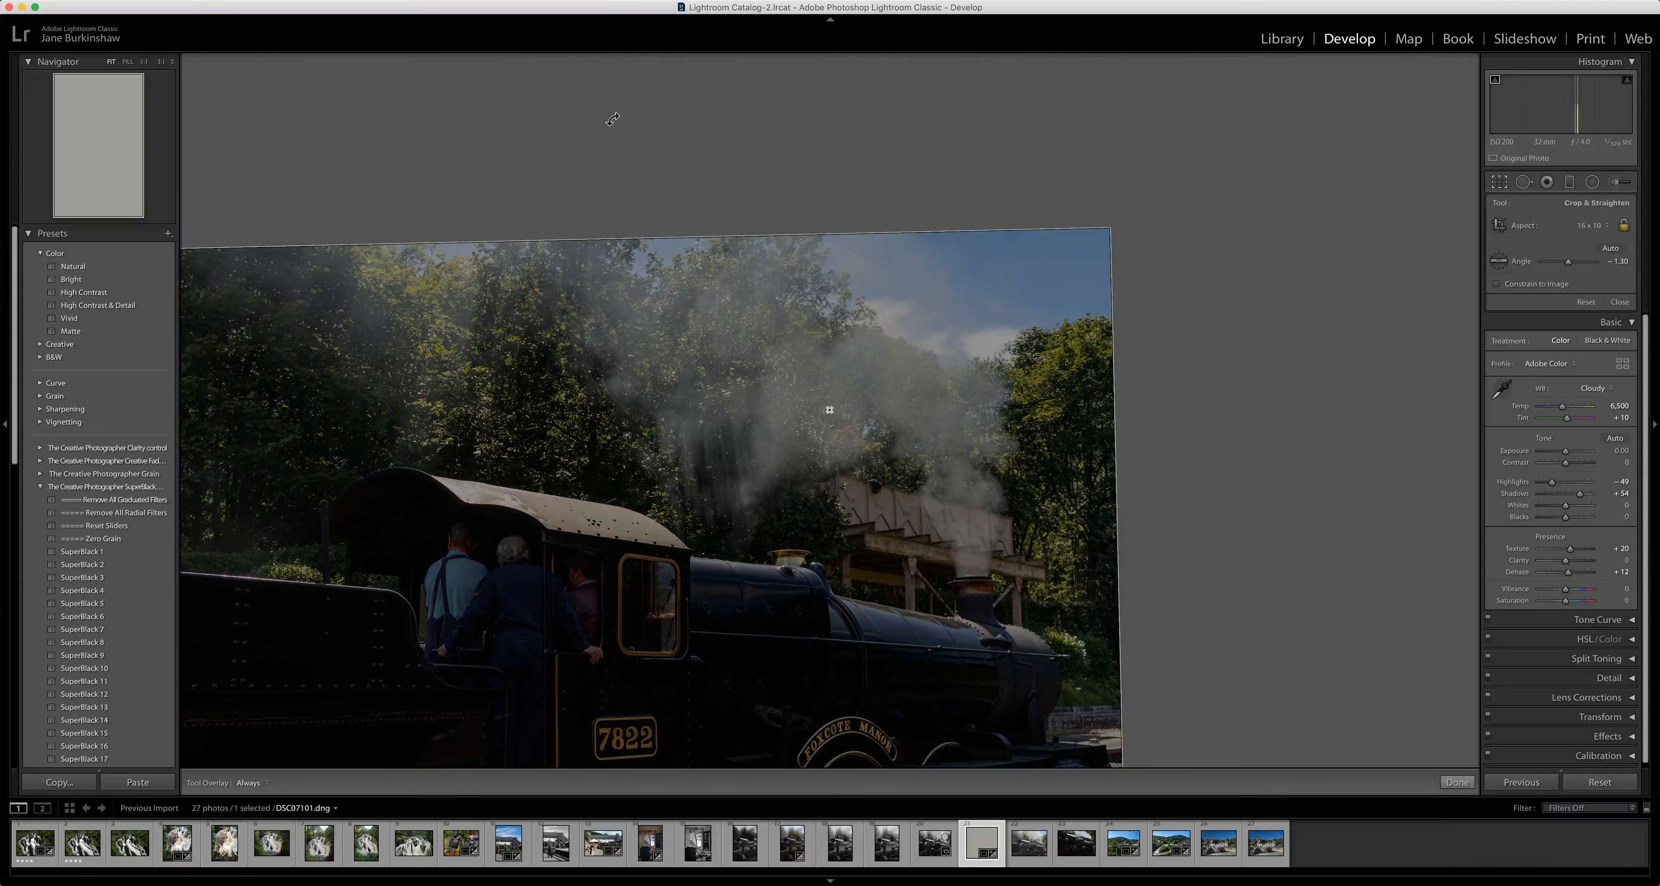
{"action": "key", "text": "super+z"}
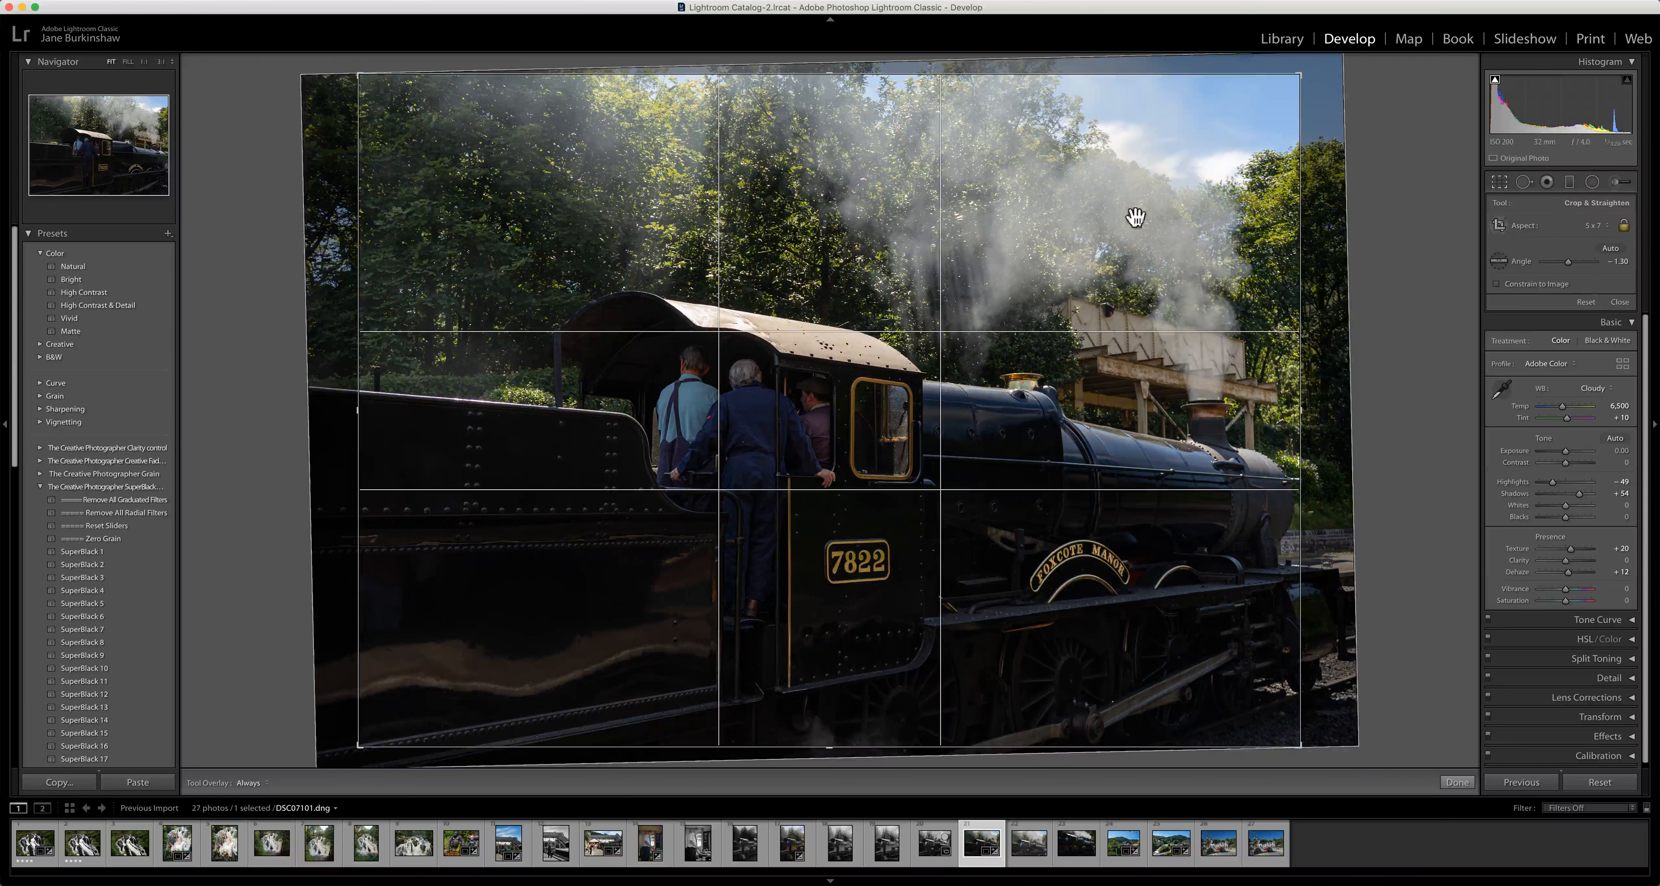
{"action": "left_click_drag", "start_coordinate": [1057, 234], "coordinate": [994, 225]}
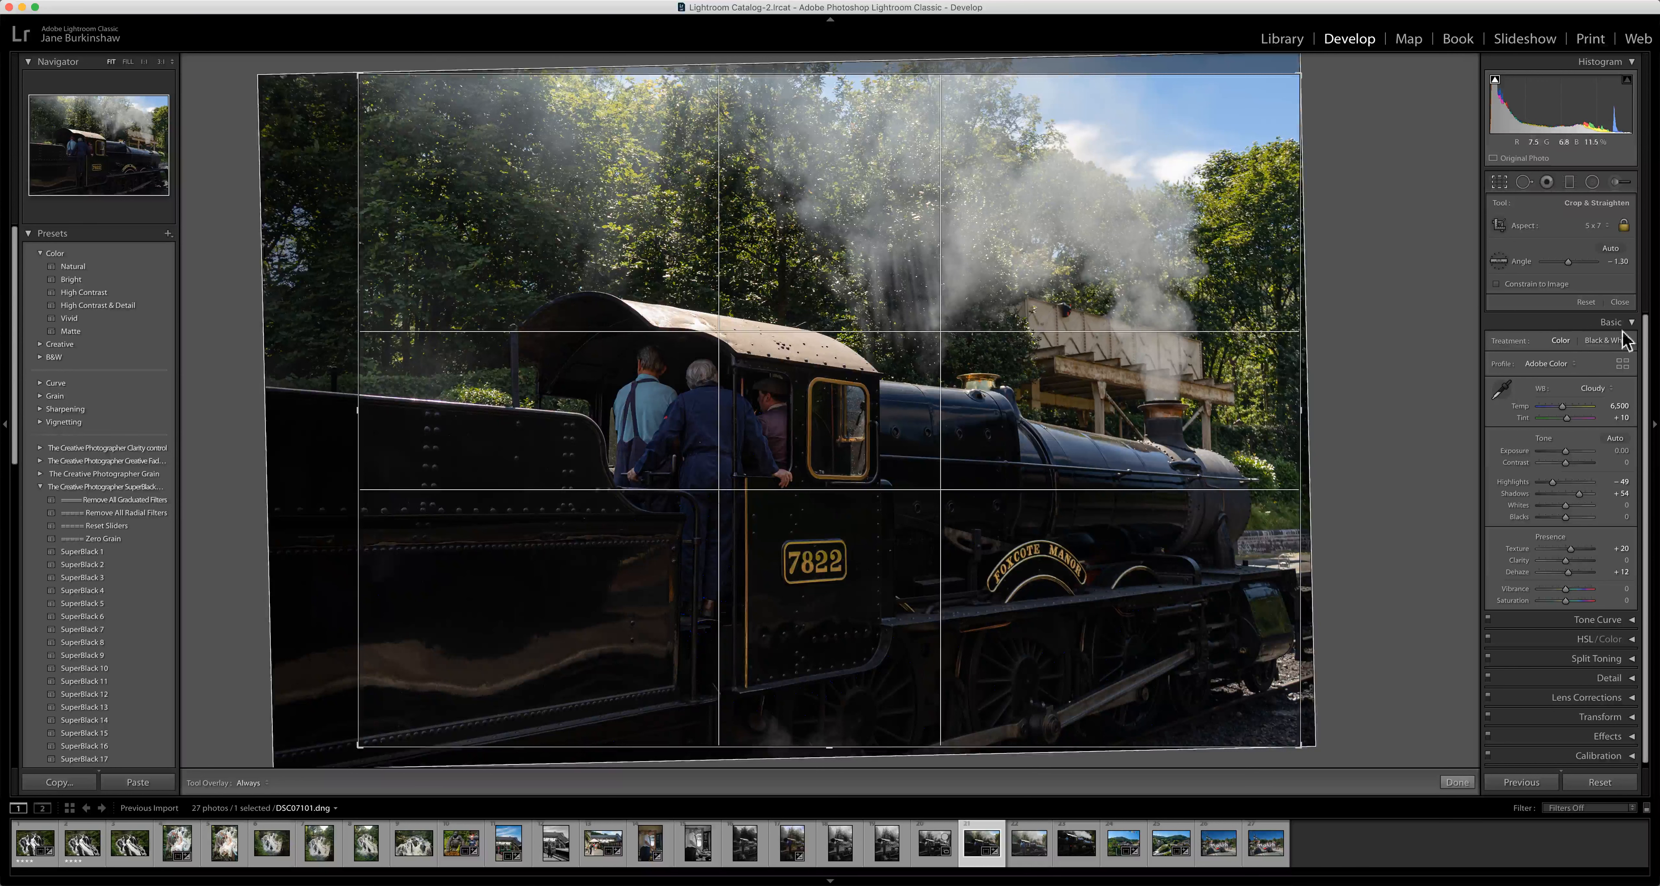
Set the crop's aspect ratio to 4 x 5 / 8 x 10 and shift the photo further left within the frame.
{"action": "left_click", "coordinate": [1611, 227]}
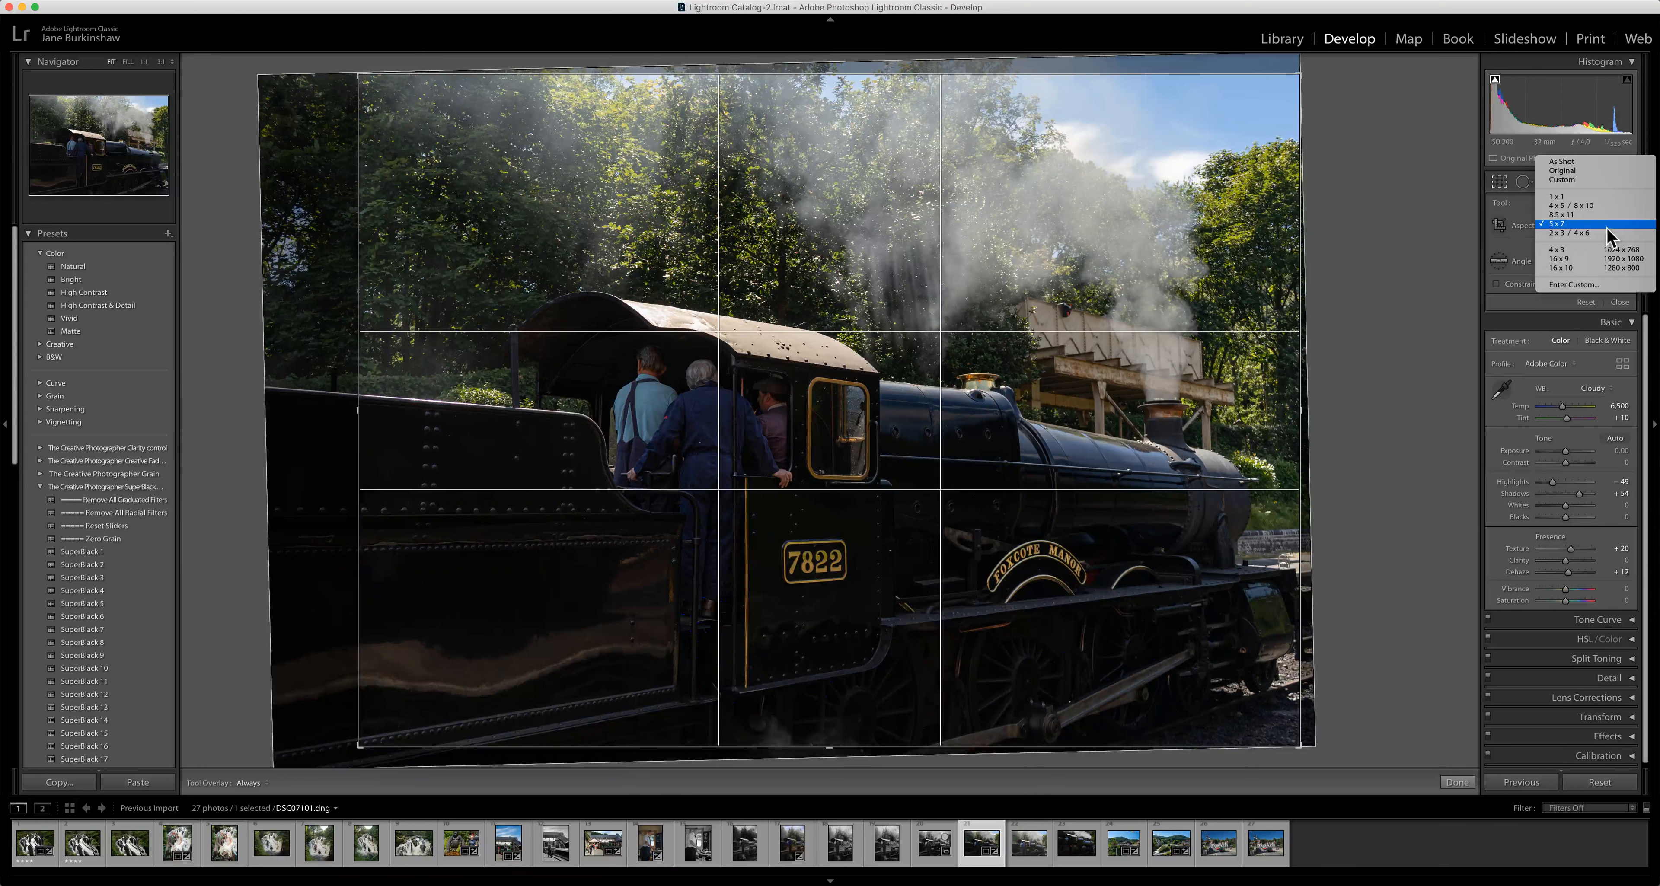
{"action": "left_click", "coordinate": [1571, 205]}
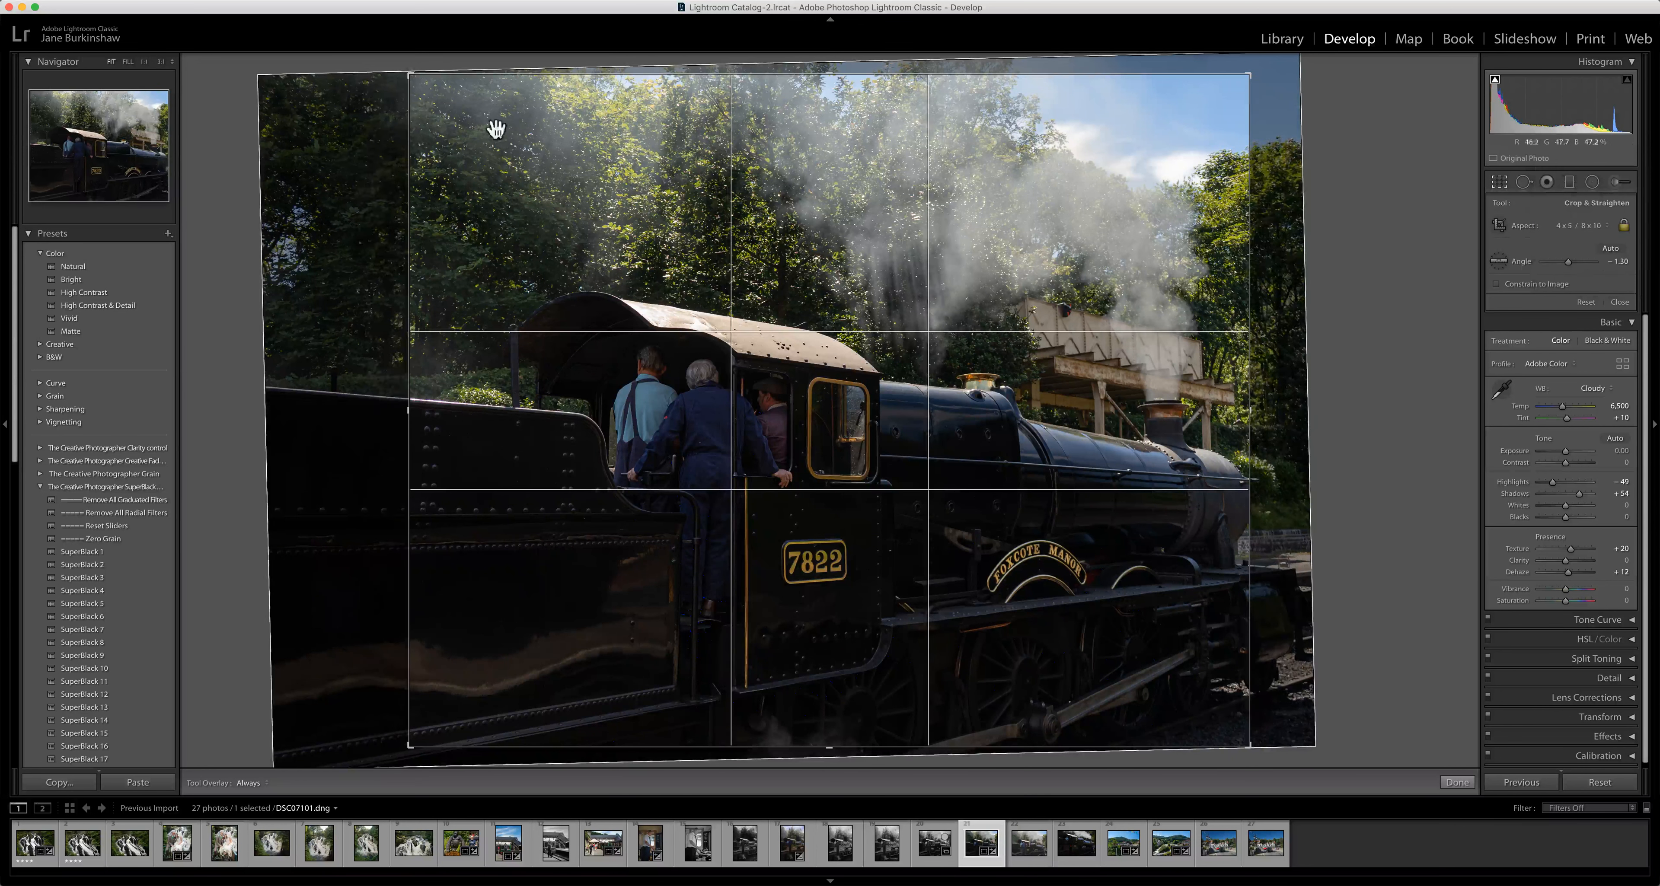
{"action": "left_click_drag", "start_coordinate": [459, 115], "coordinate": [523, 152]}
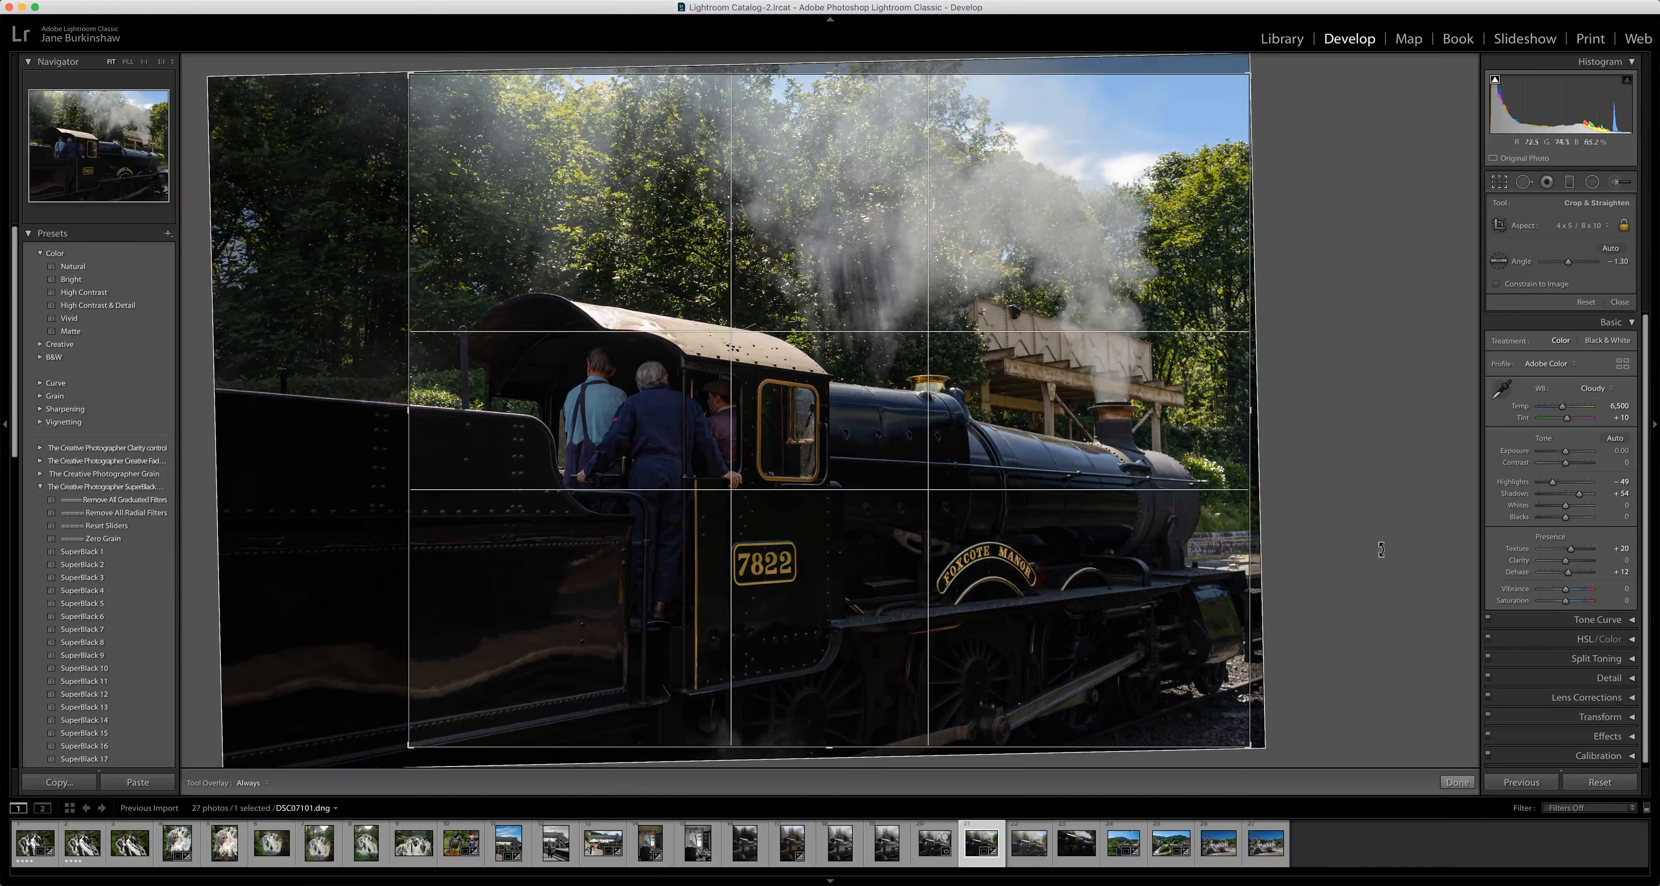
Apply the crop and show the before and after versions of the photo side by side.
{"action": "left_click", "coordinate": [1457, 782]}
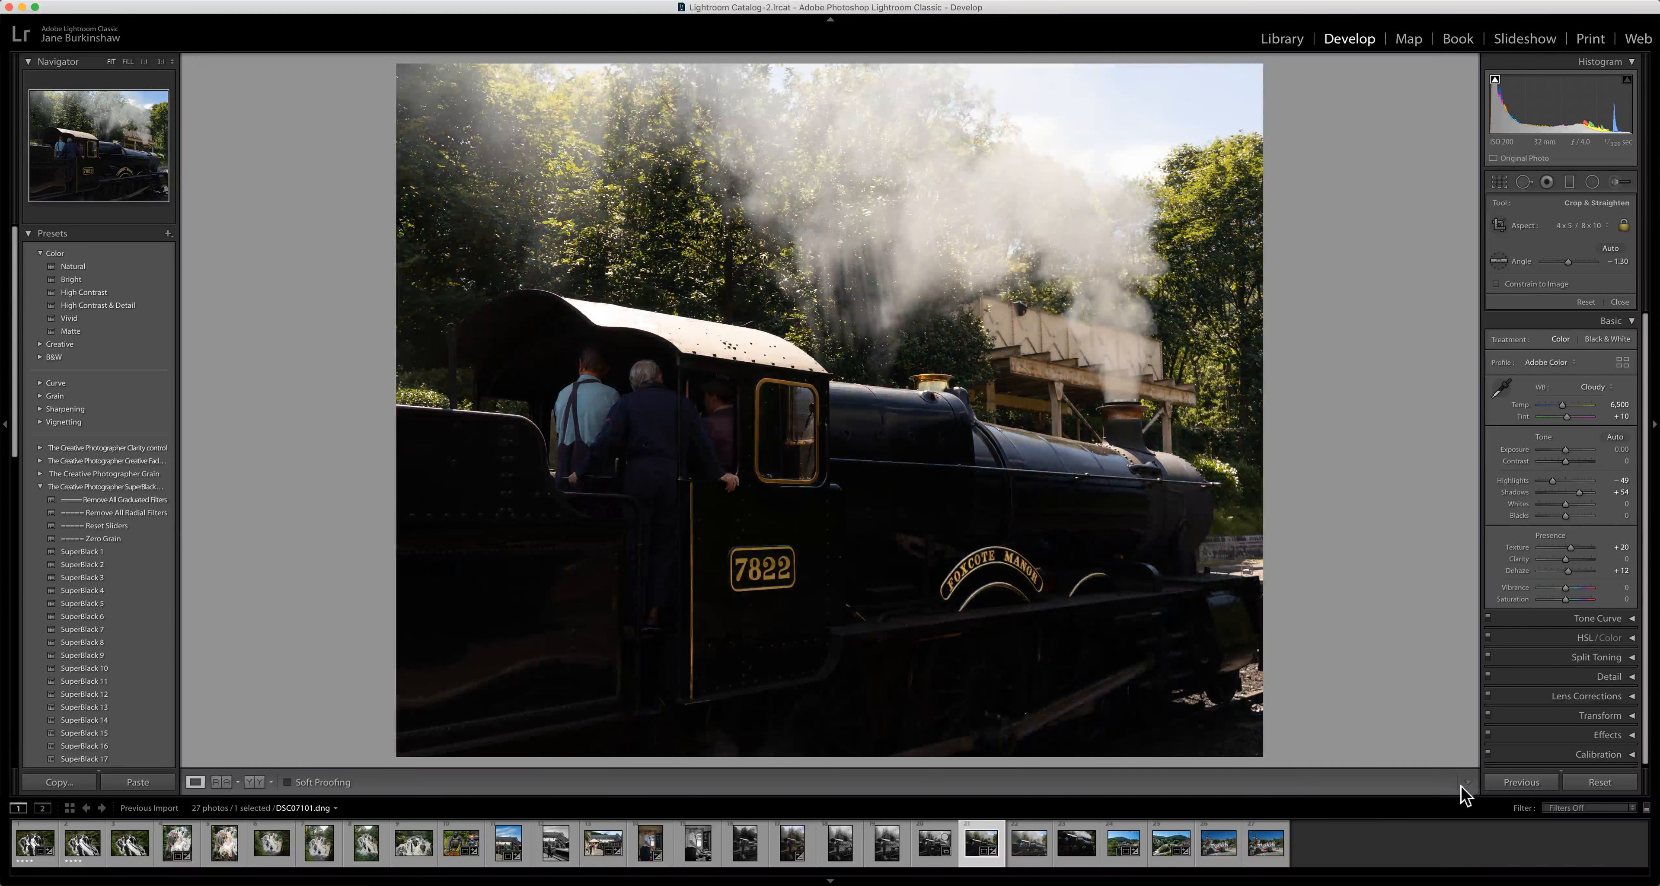
{"action": "left_click", "coordinate": [254, 783]}
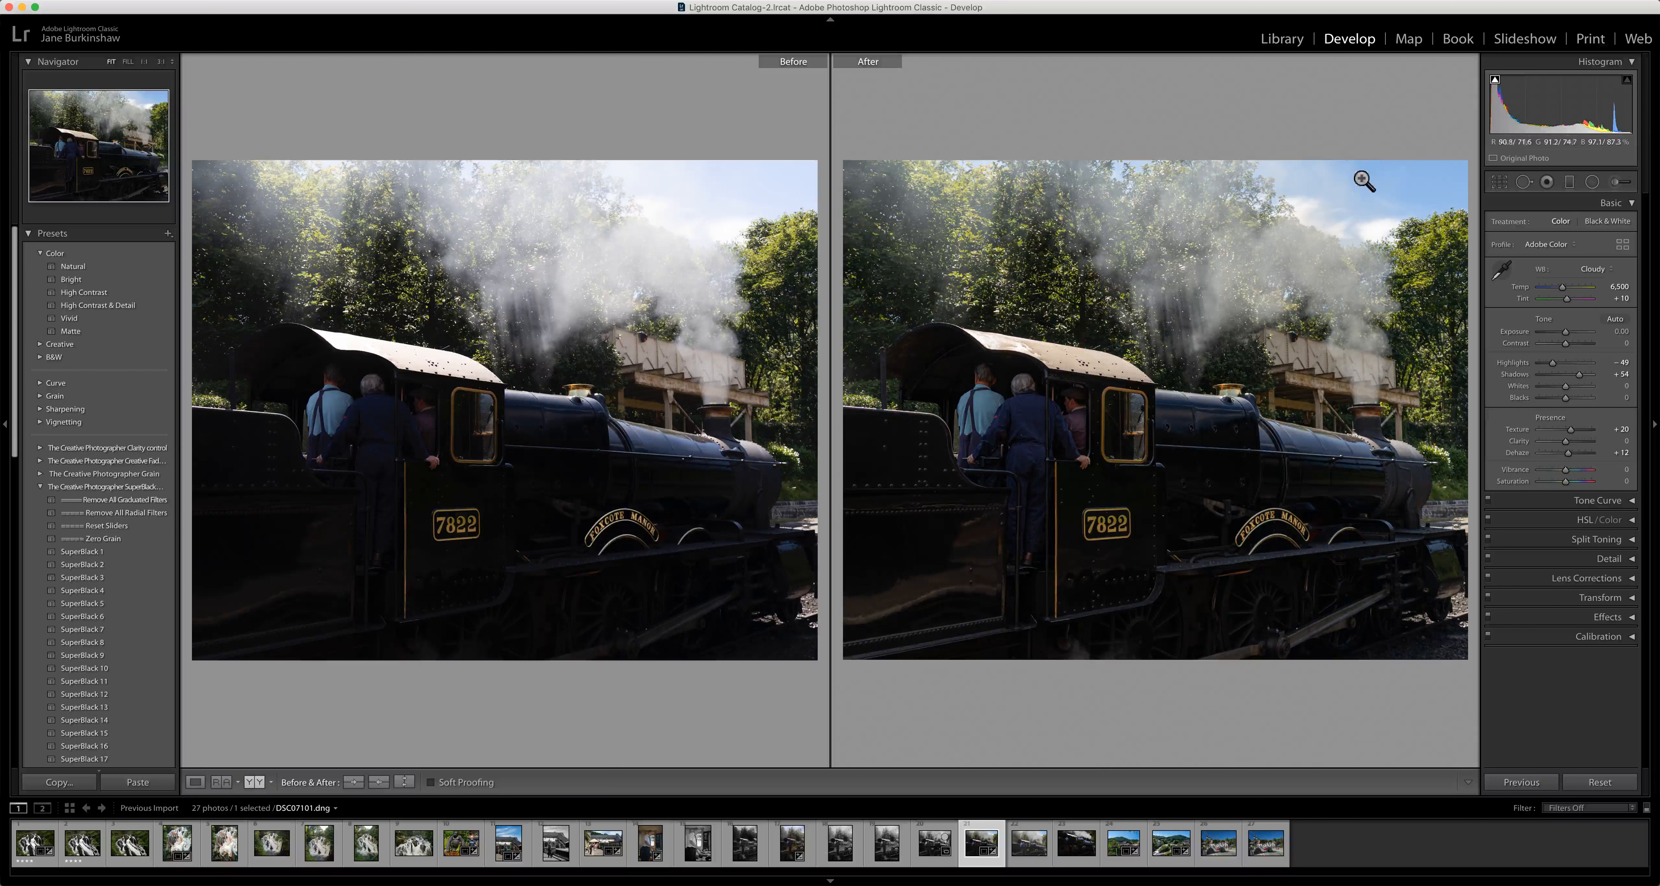
Heal a small spot on the locomotive's dark tender with the Spot Removal tool in Heal mode and finish the retouch.
{"action": "left_click", "coordinate": [1525, 183]}
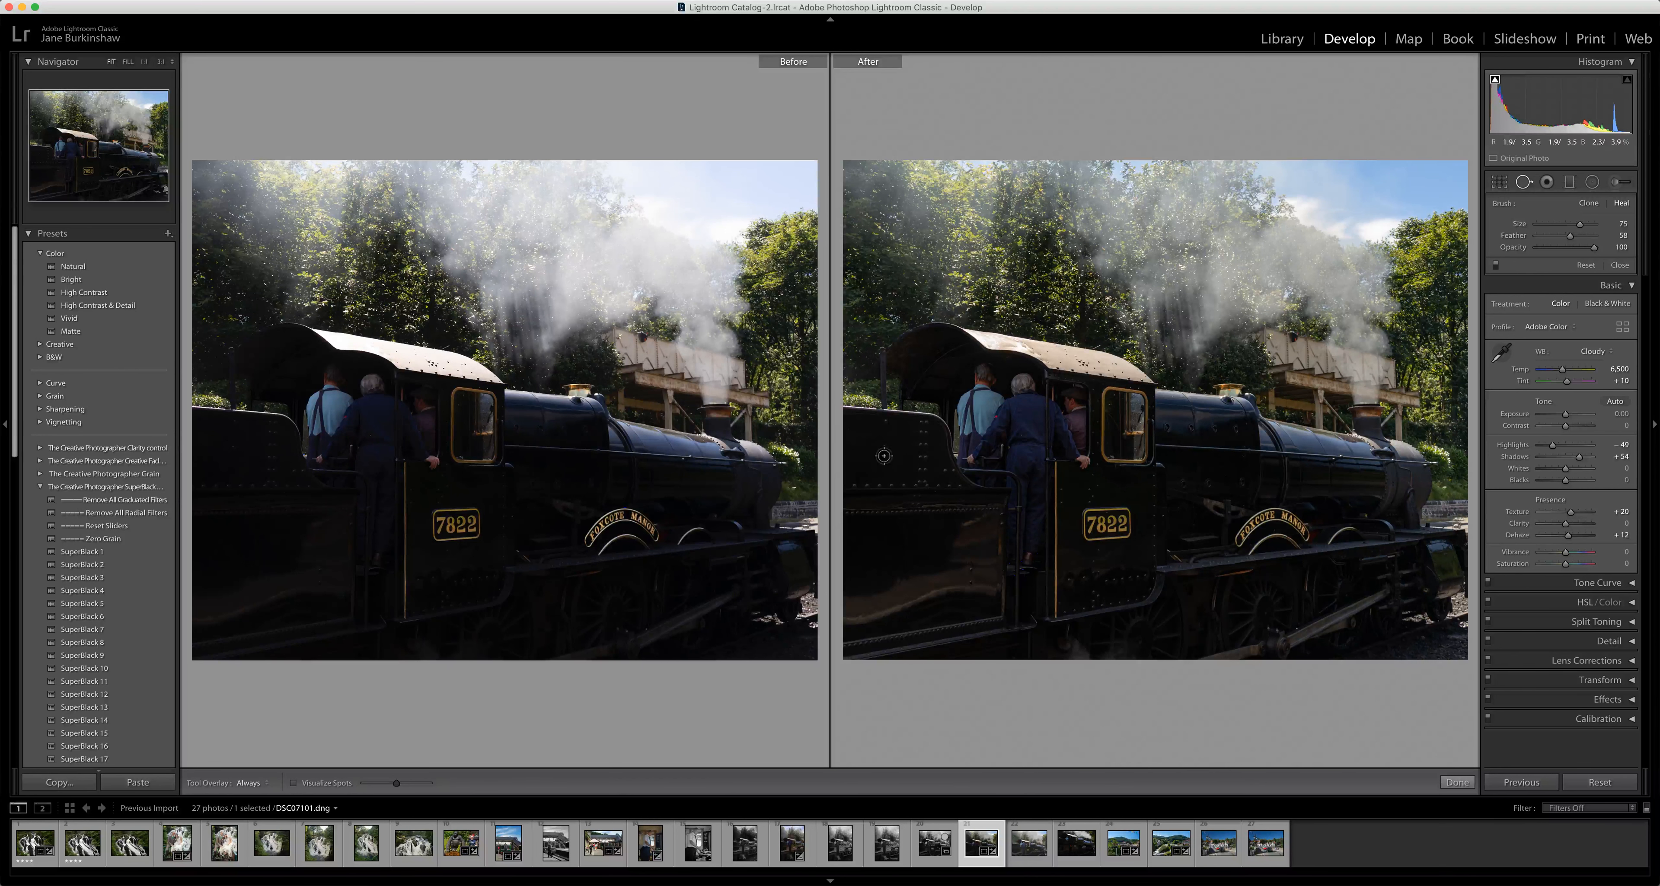
{"action": "left_click", "coordinate": [885, 447]}
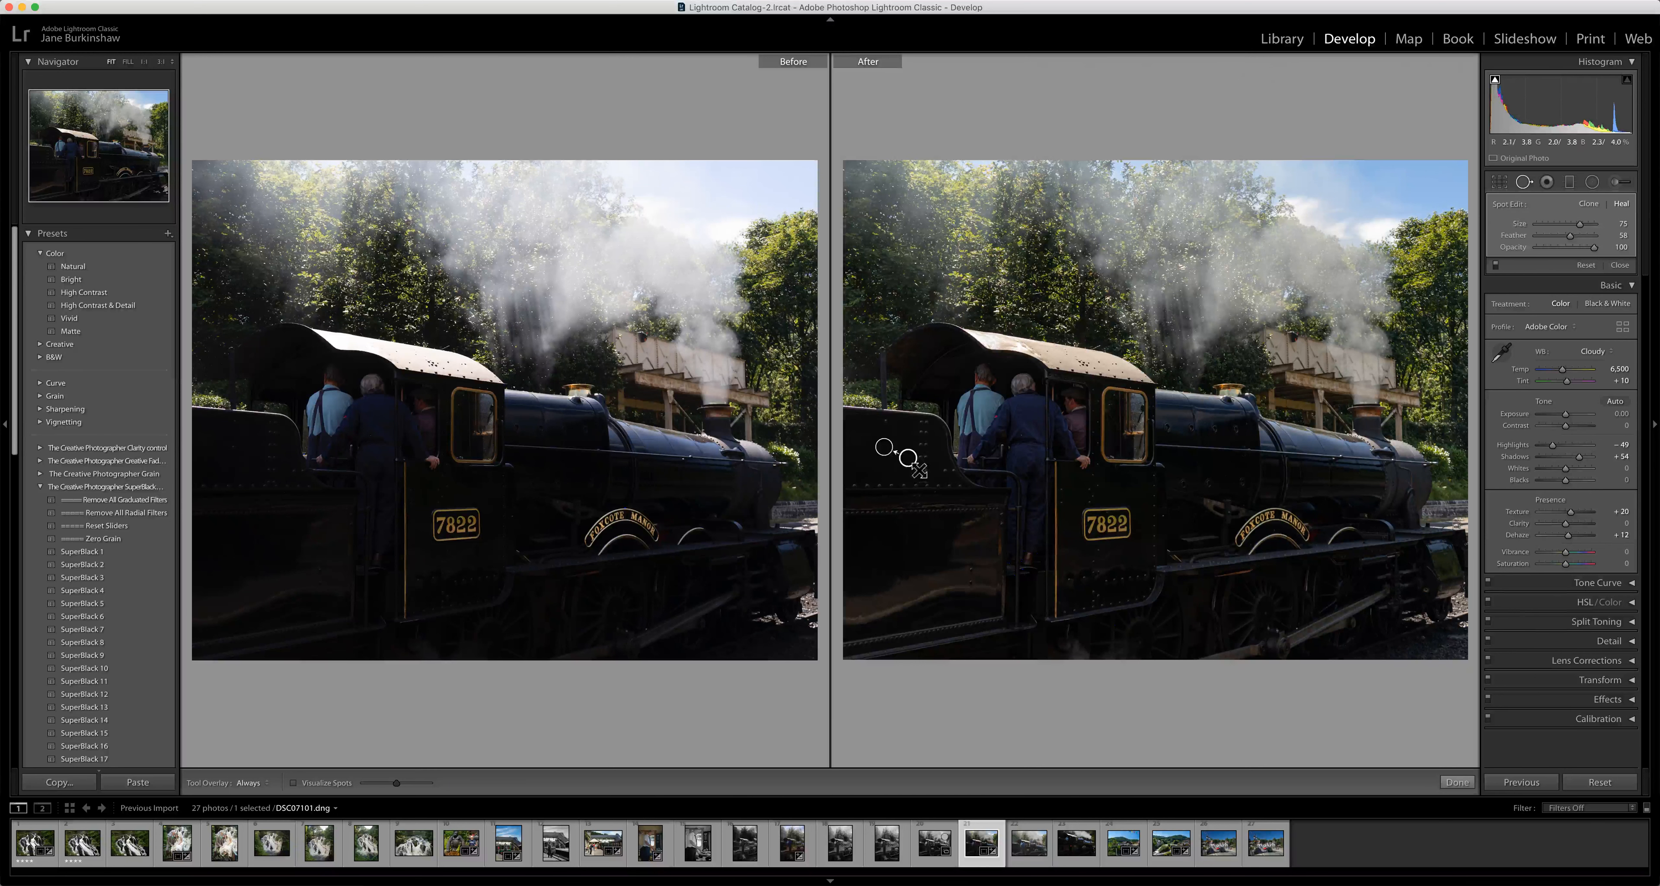
{"action": "mouse_move", "coordinate": [921, 472]}
{"action": "left_mouse_down"}
{"action": "mouse_move", "coordinate": [893, 484]}
{"action": "mouse_move", "coordinate": [883, 449]}
{"action": "left_mouse_up"}
{"action": "left_click", "coordinate": [1457, 782]}
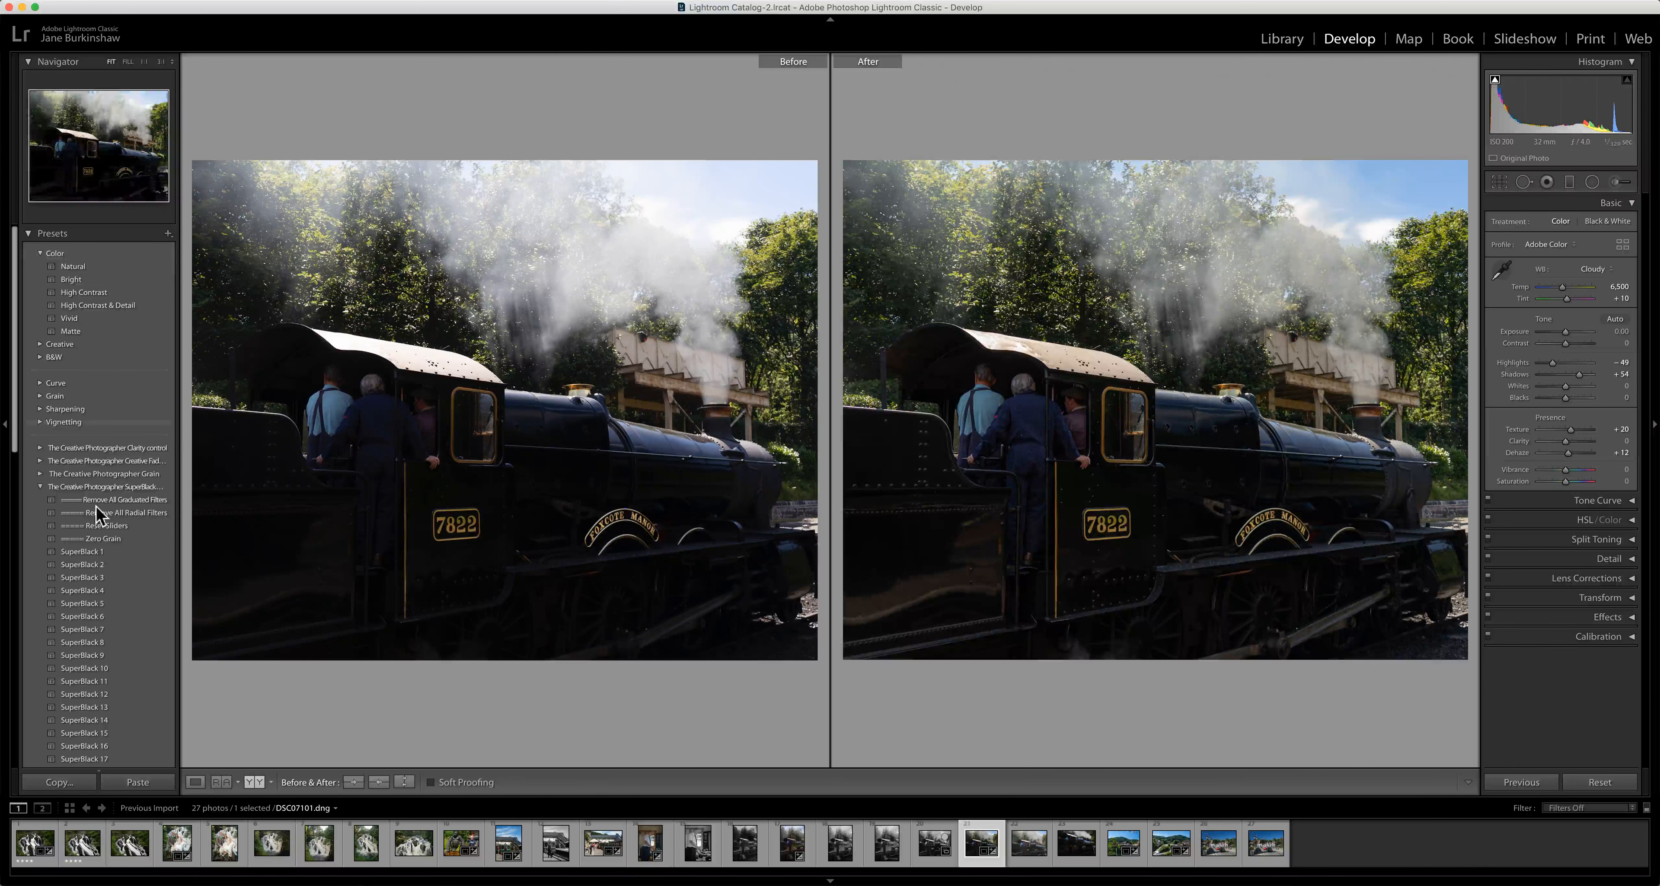
Preview the SuperBlack black-and-white presets on the locomotive photo, from SuperBlack 1 through the higher-numbered ones.
{"action": "left_click", "coordinate": [96, 552]}
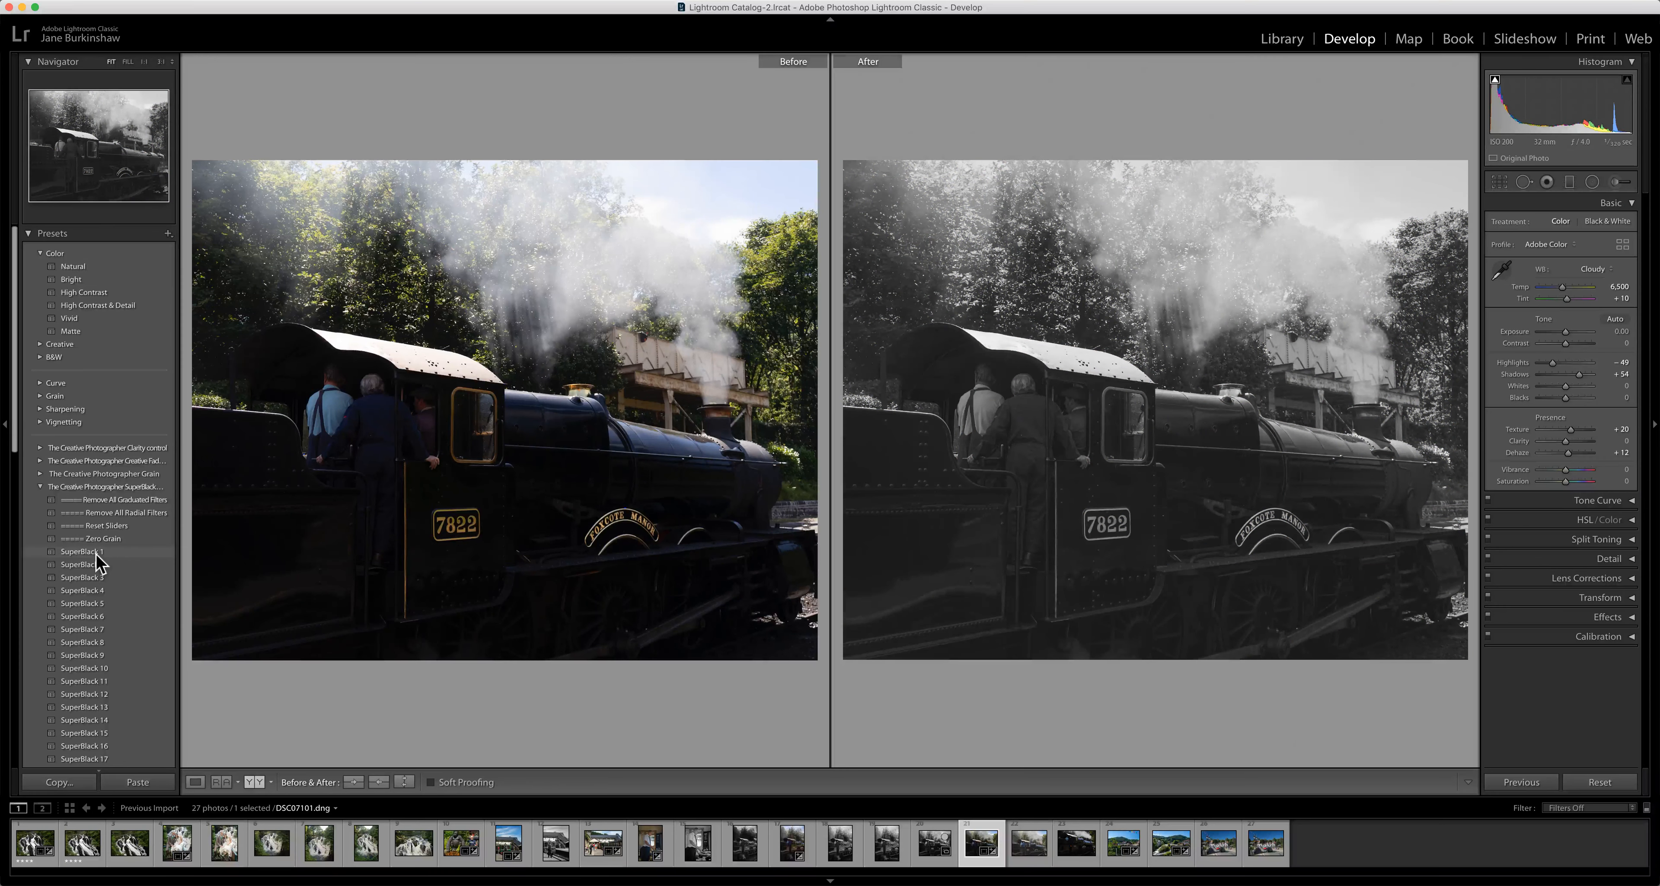
{"action": "left_click", "coordinate": [96, 565]}
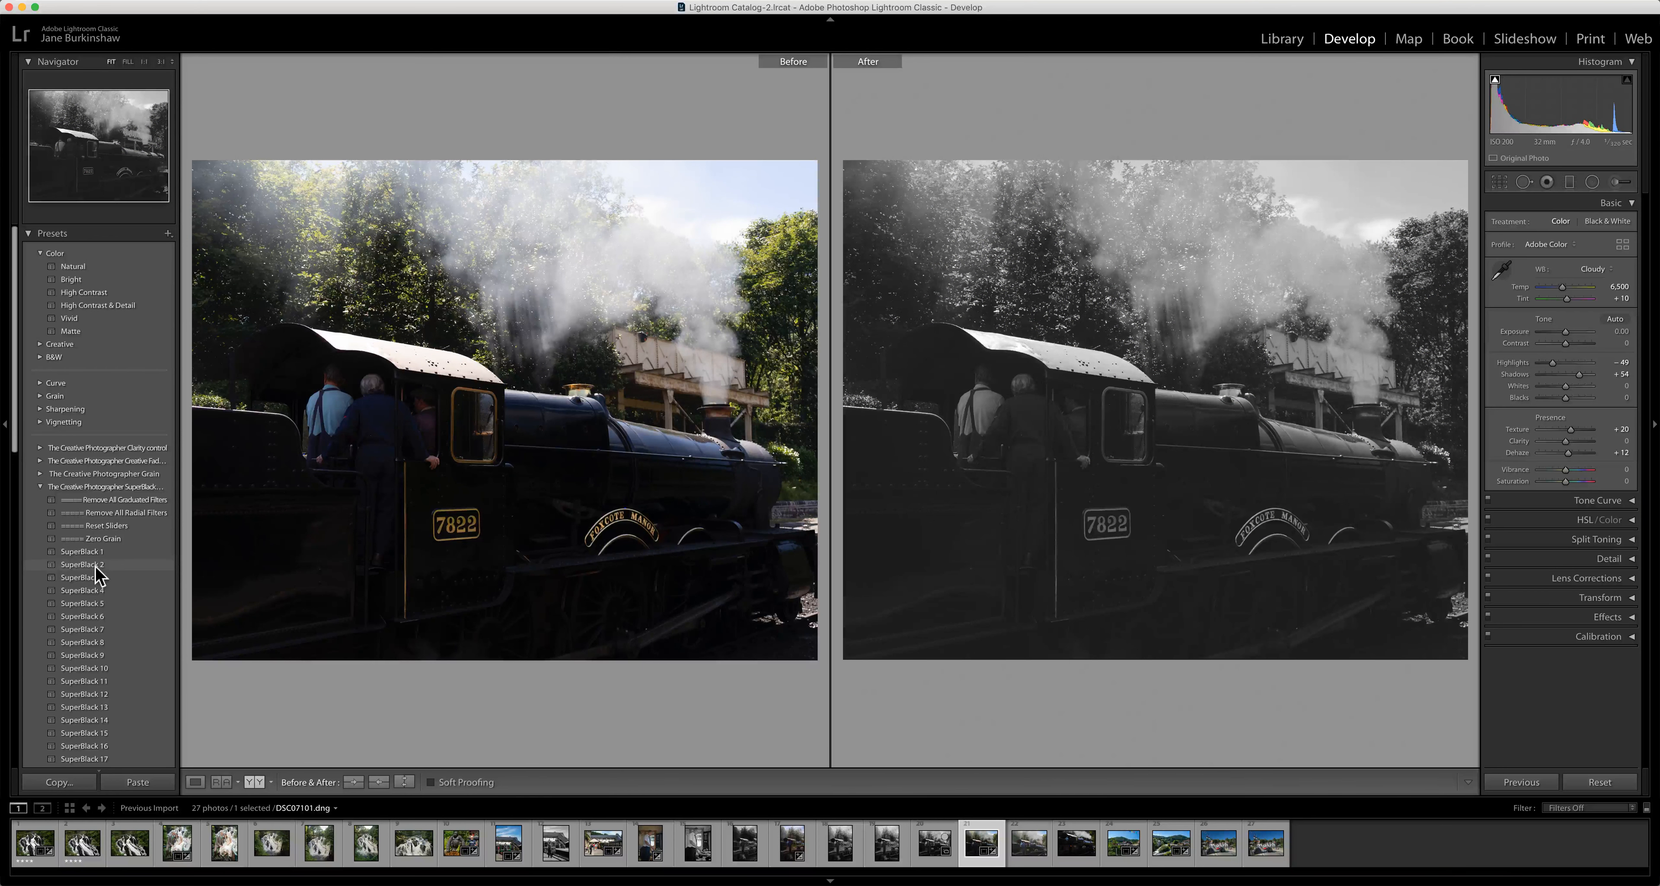
{"action": "left_click", "coordinate": [96, 591]}
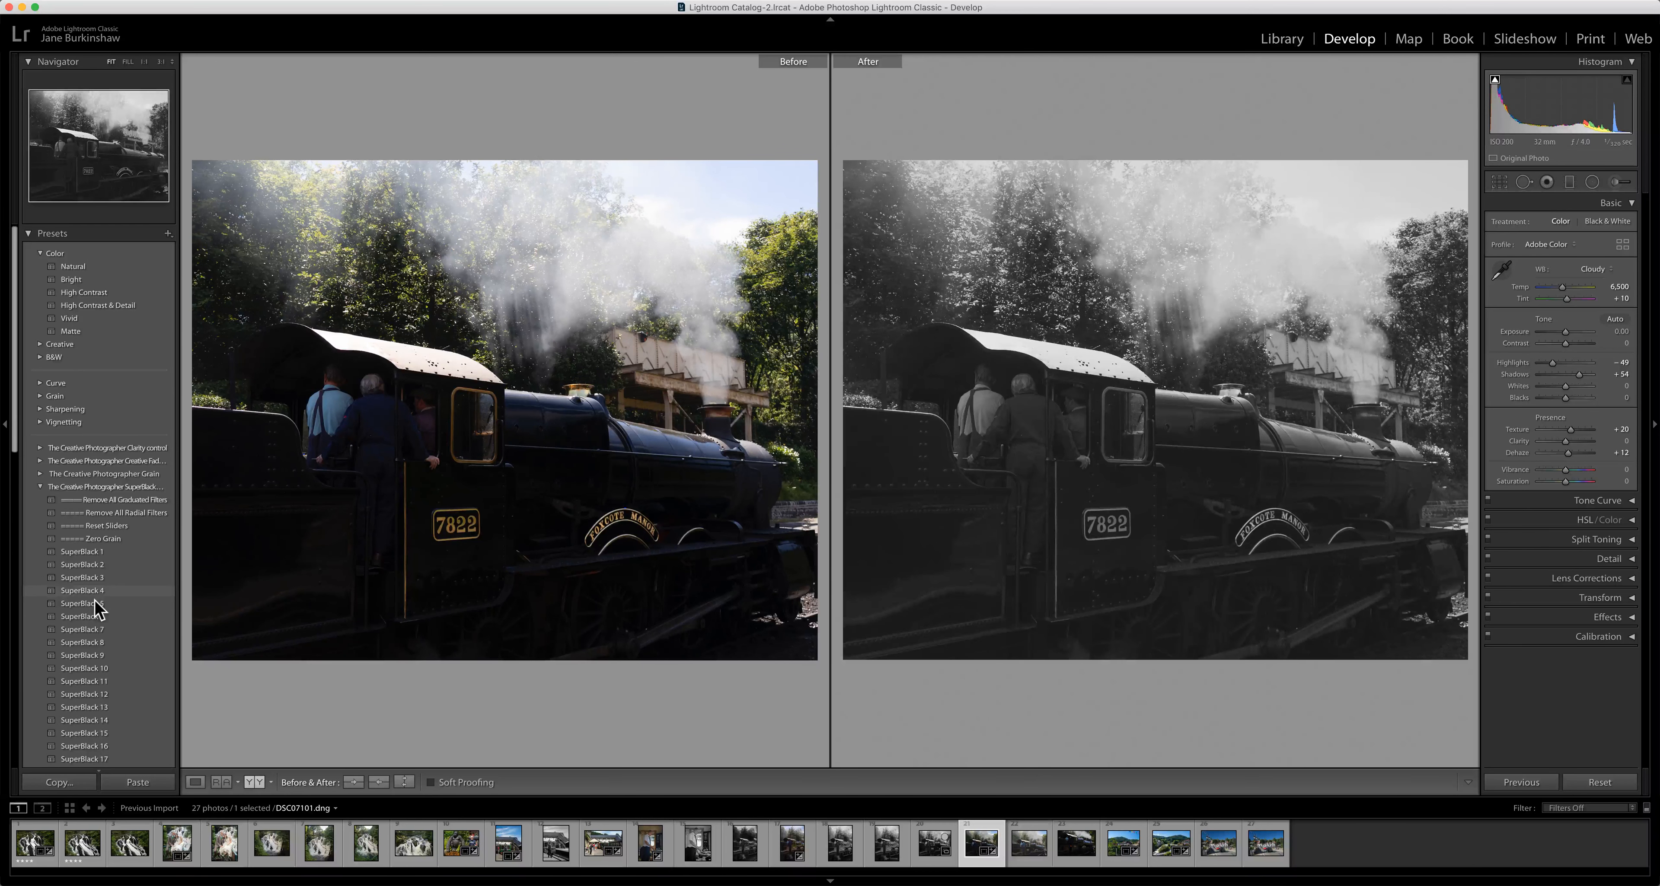
{"action": "left_click", "coordinate": [97, 604]}
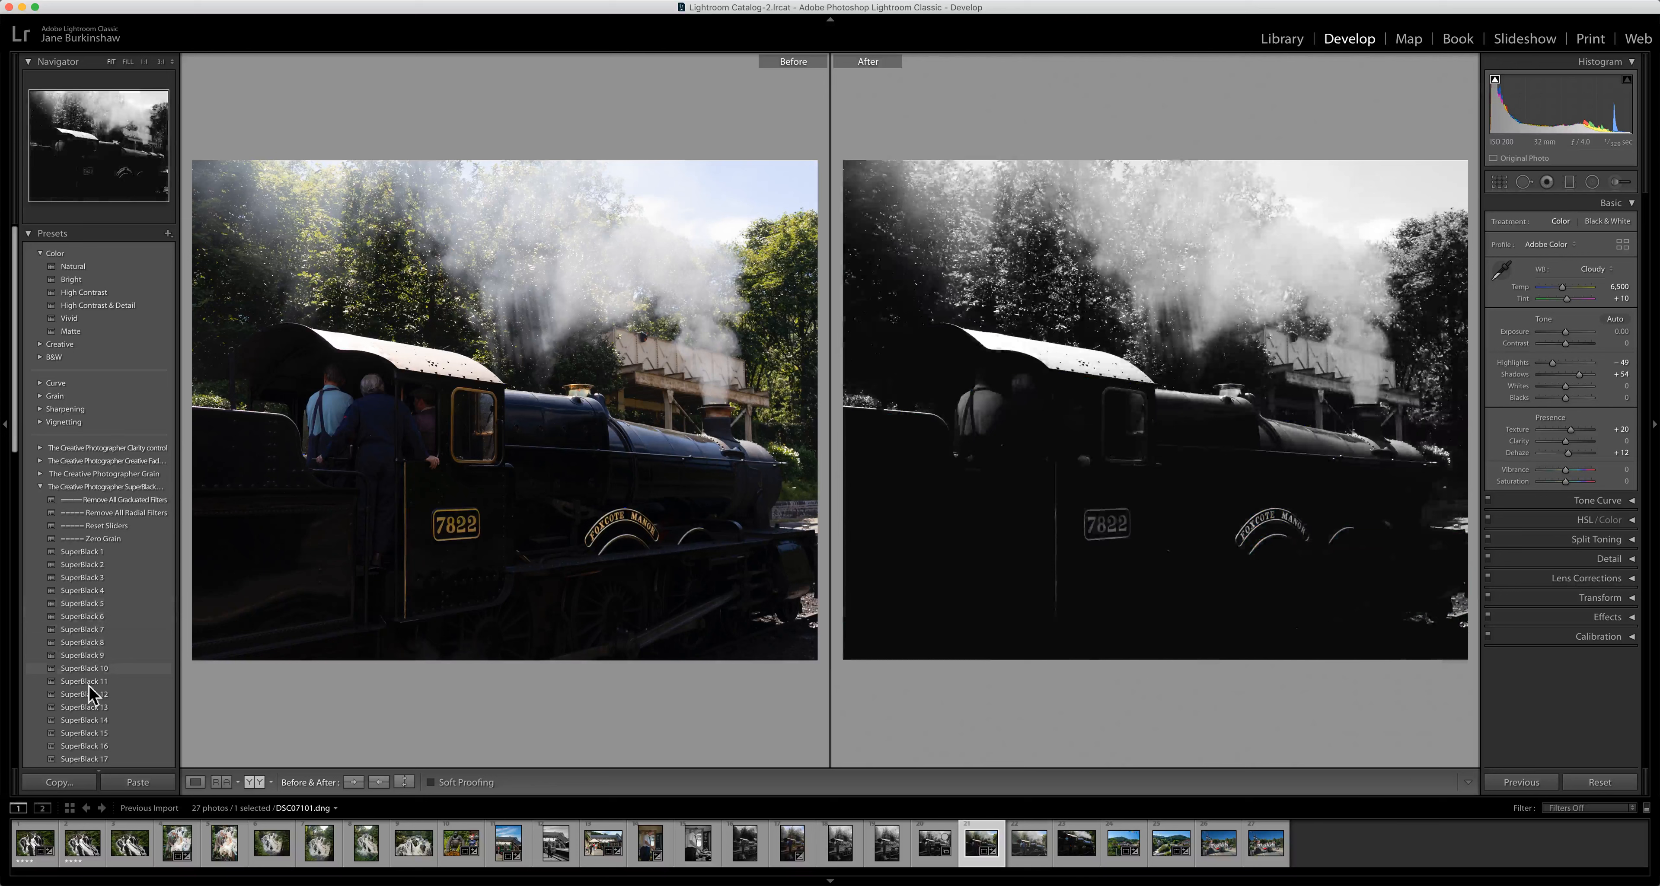
{"action": "scroll", "coordinate": [86, 762], "scroll_direction": "down", "scroll_amount": 5}
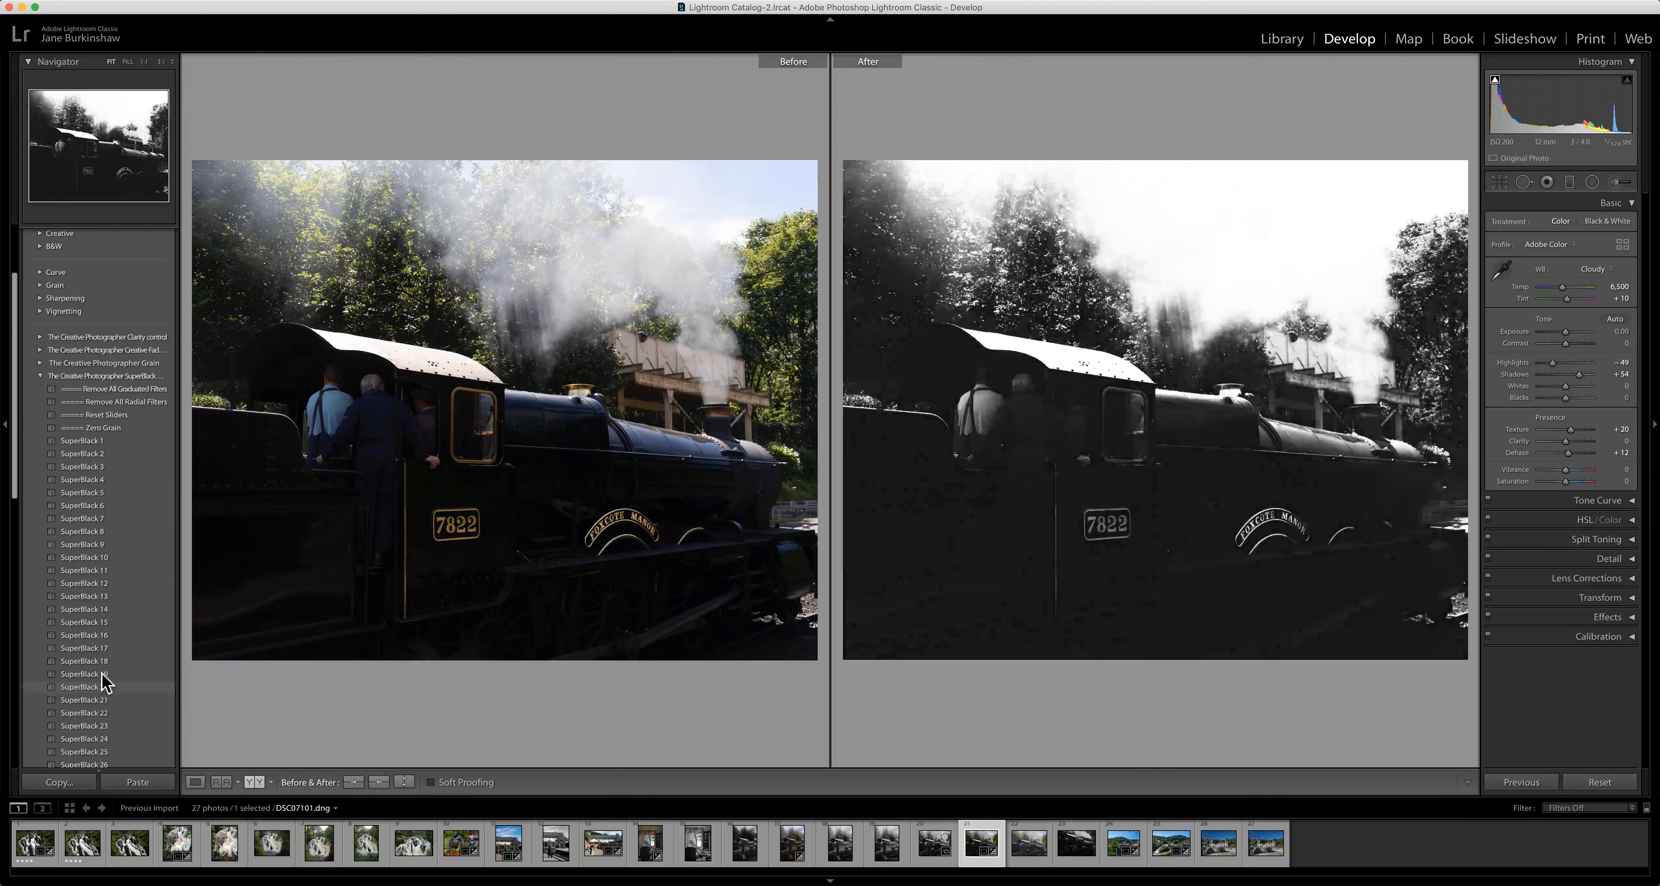
{"action": "scroll", "coordinate": [100, 752], "scroll_direction": "down", "scroll_amount": 4}
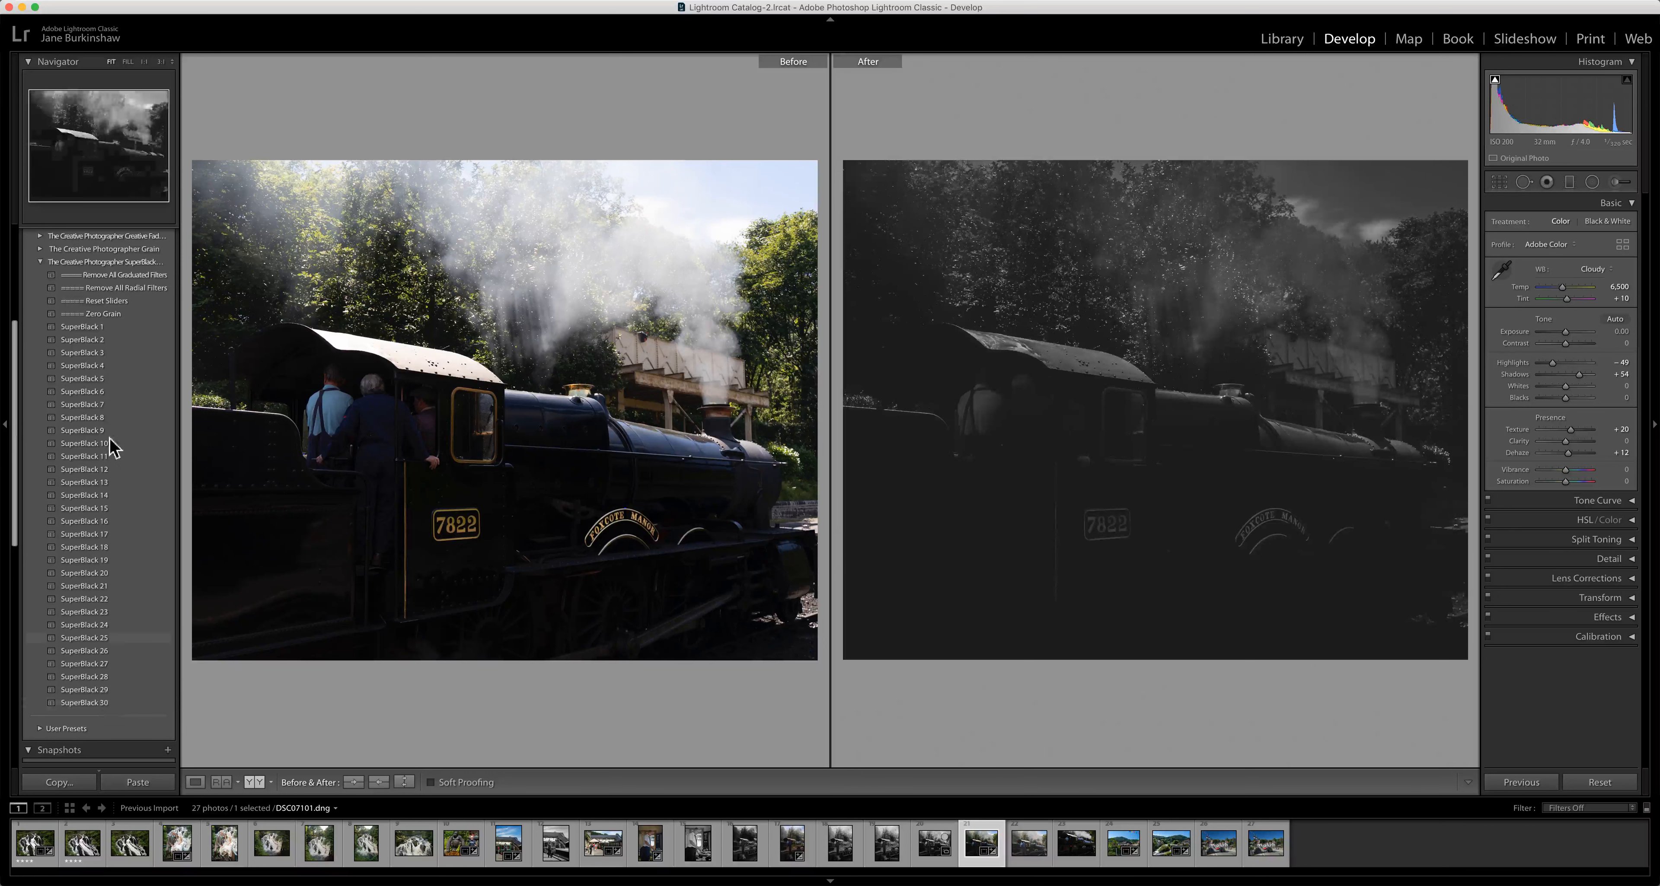
{"action": "scroll", "coordinate": [90, 424], "scroll_direction": "up", "scroll_amount": 3}
{"action": "scroll", "coordinate": [89, 424], "scroll_direction": "up", "scroll_amount": 4}
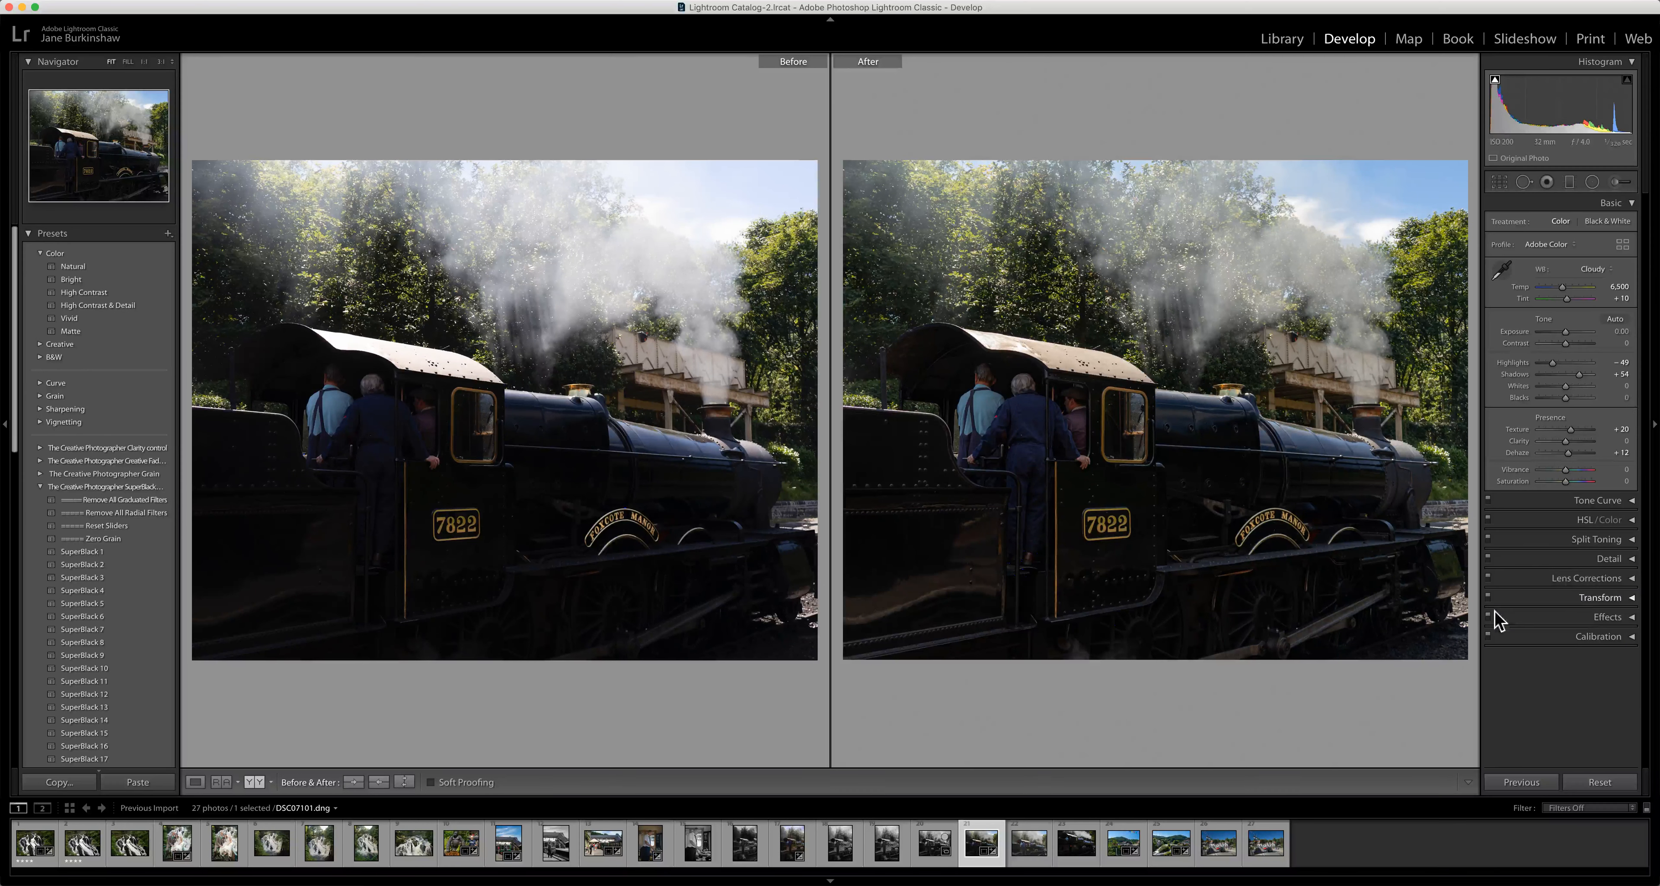
Open the list of available profiles for the photo.
{"action": "left_click", "coordinate": [1577, 247]}
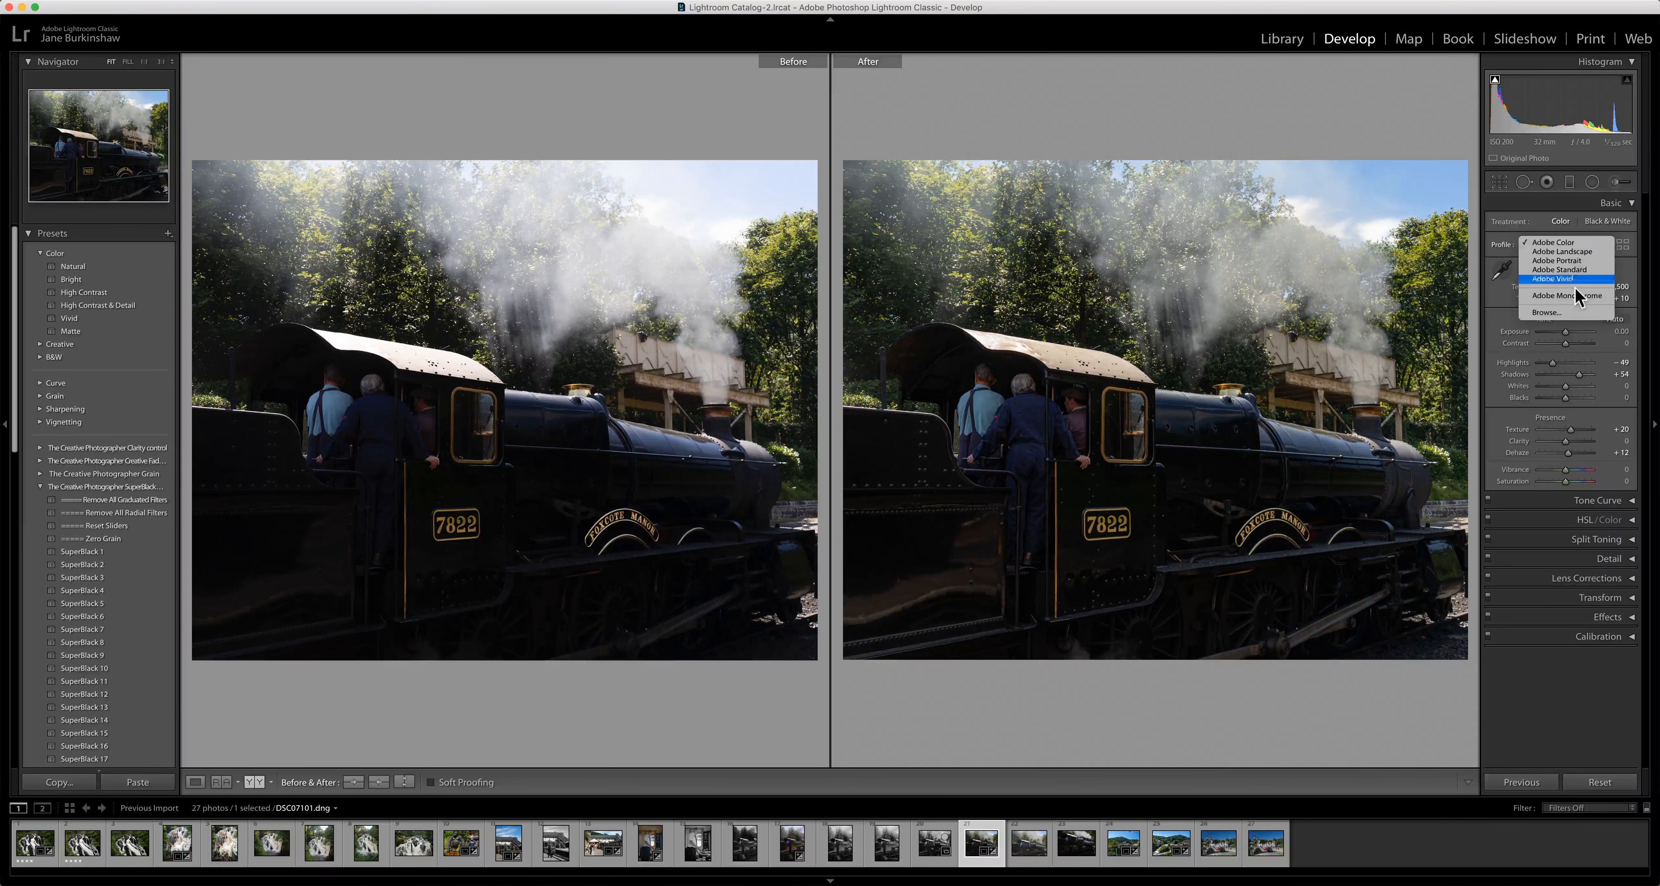